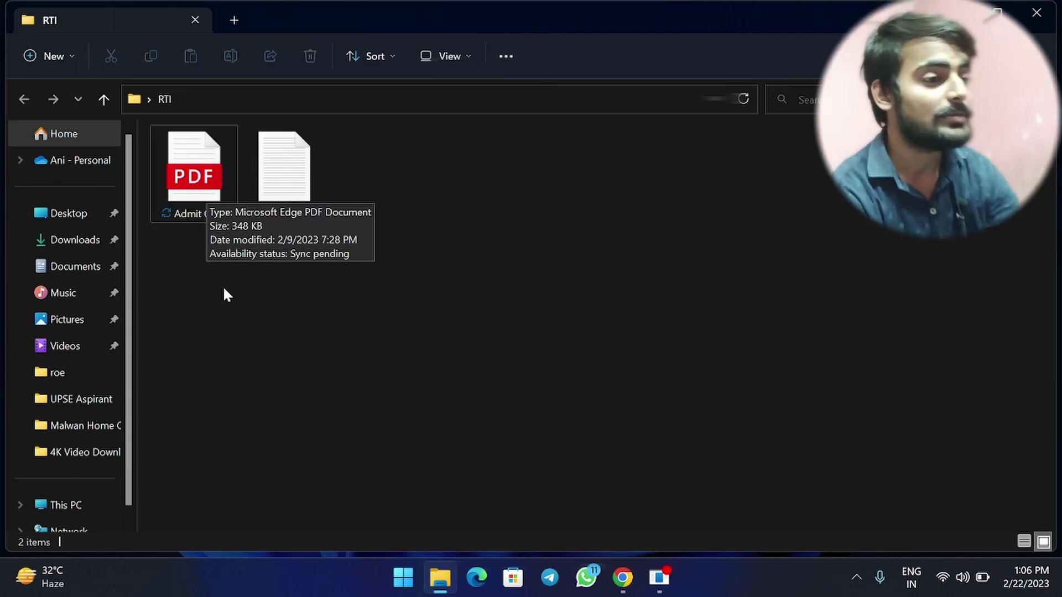
# Deselect the Admit Card PDF in the RTI folder and bring Chrome to the front.
pyautogui.click(186, 176)
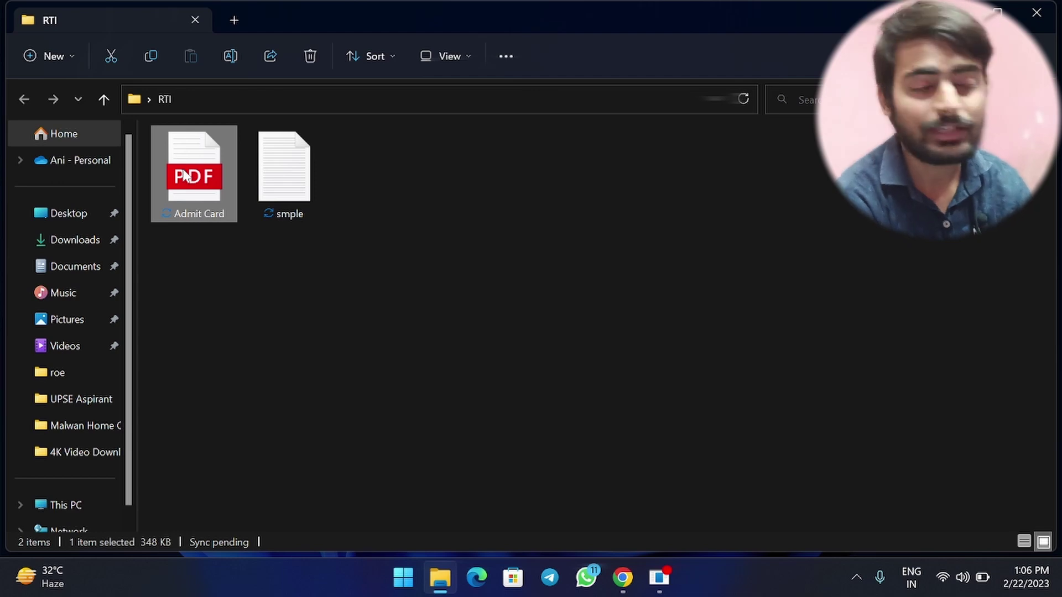
pyautogui.click(311, 295)
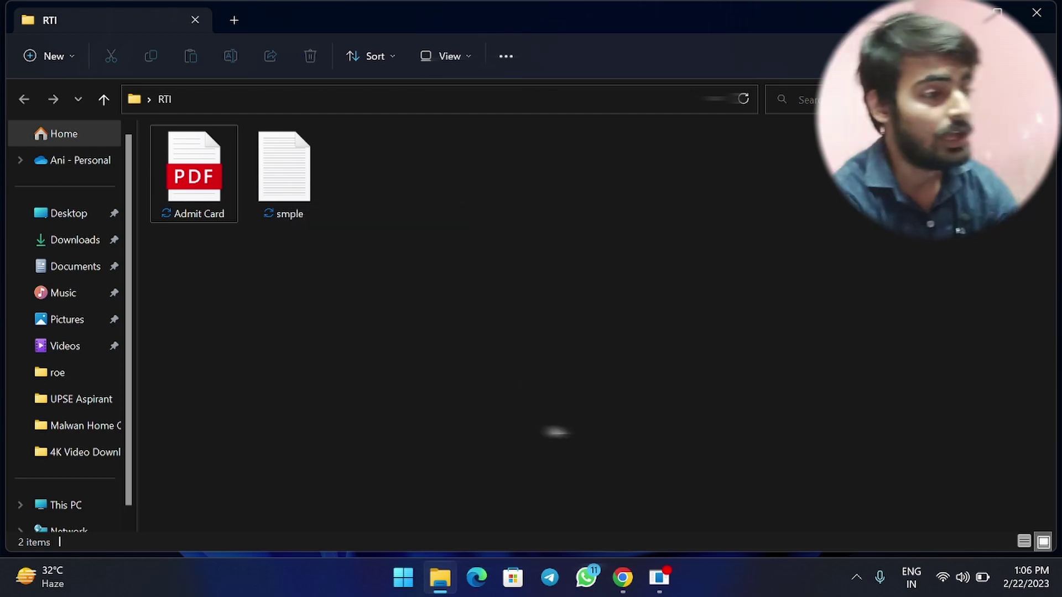
pyautogui.click(622, 577)
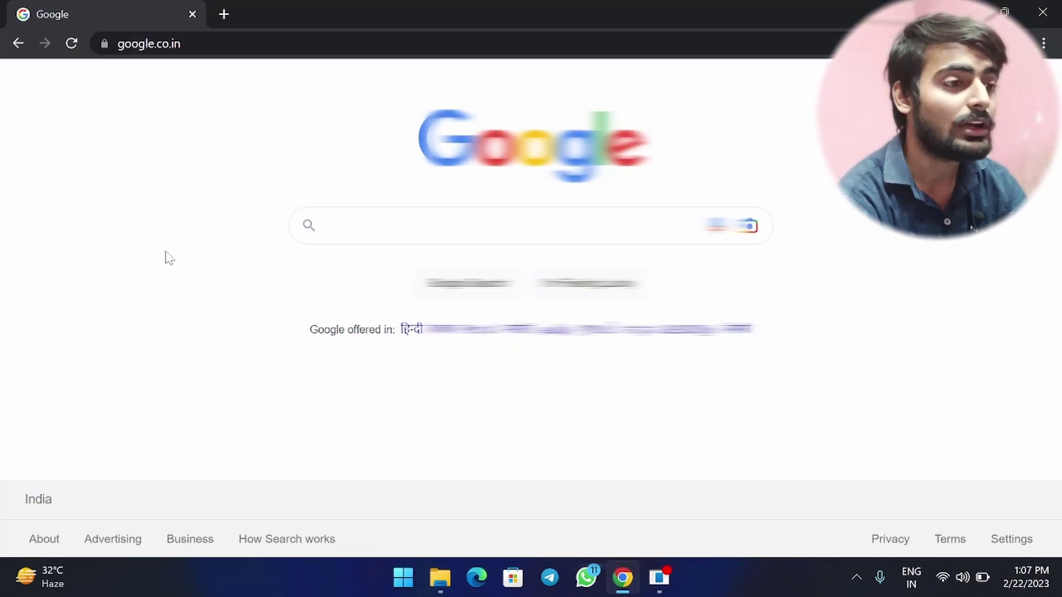
# Search Google for 'rti online' and open the 'RTI Online :: Home' result.
pyautogui.click(340, 229)
pyautogui.write('r')
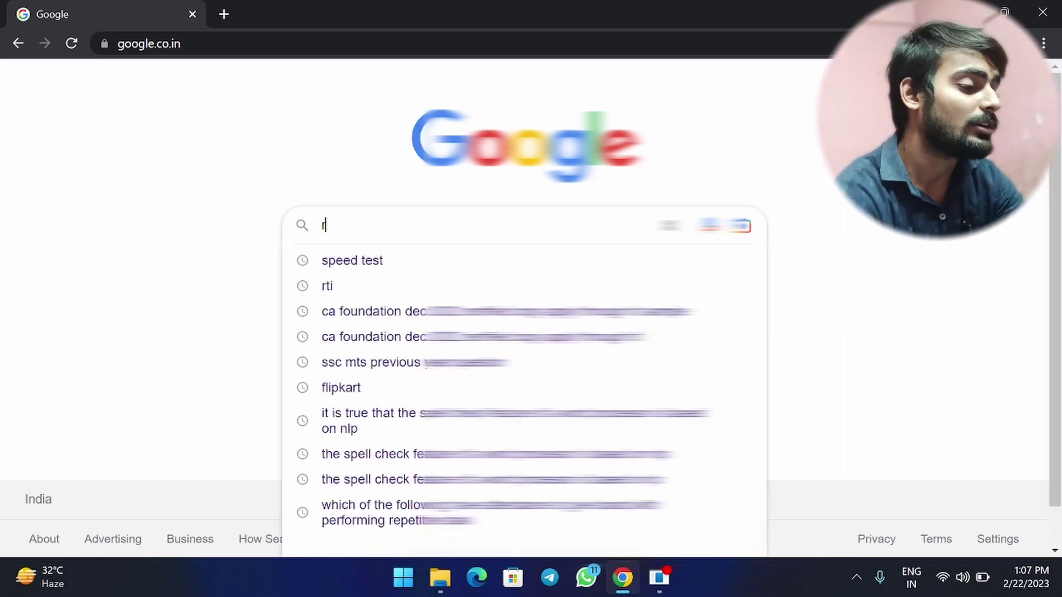
pyautogui.write('ti online')
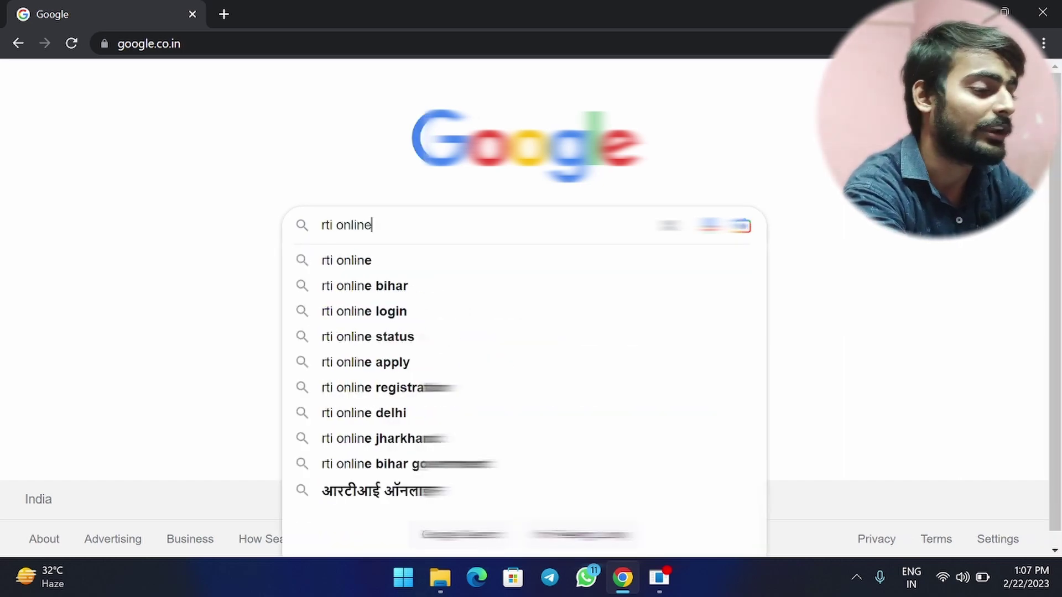
pyautogui.press('Return')
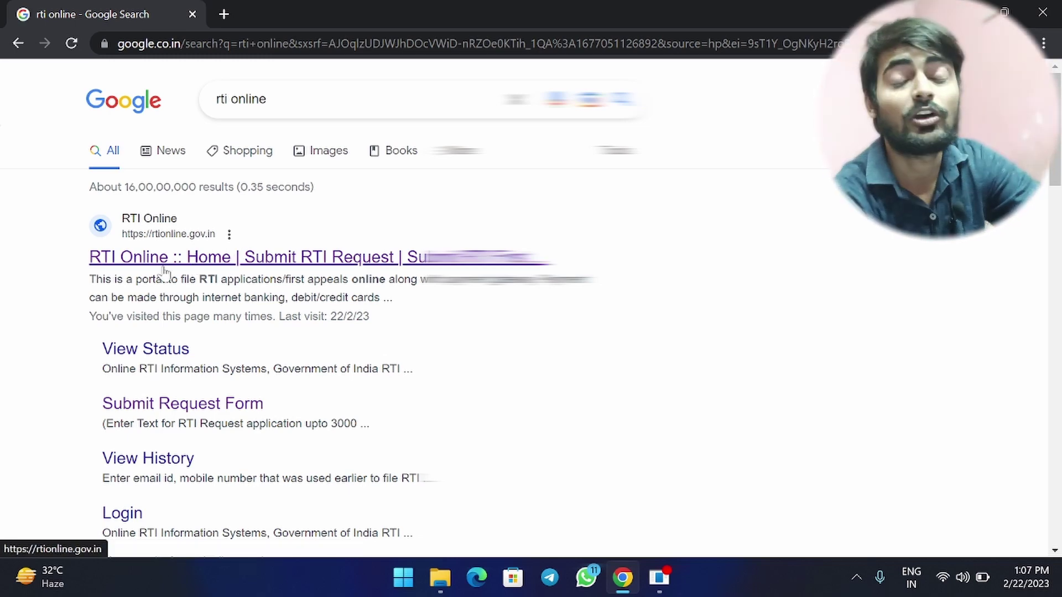
pyautogui.click(106, 259)
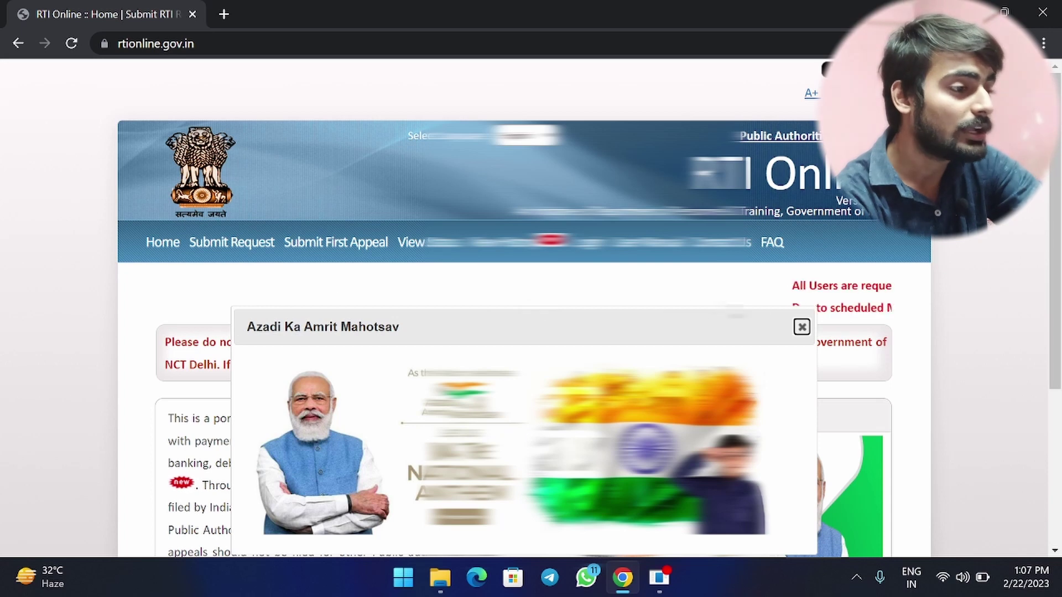
# Close the Azadi Ka Amrit Mahotsav popup, start Submit Request, and tick the guidelines acknowledgement.
pyautogui.click(801, 327)
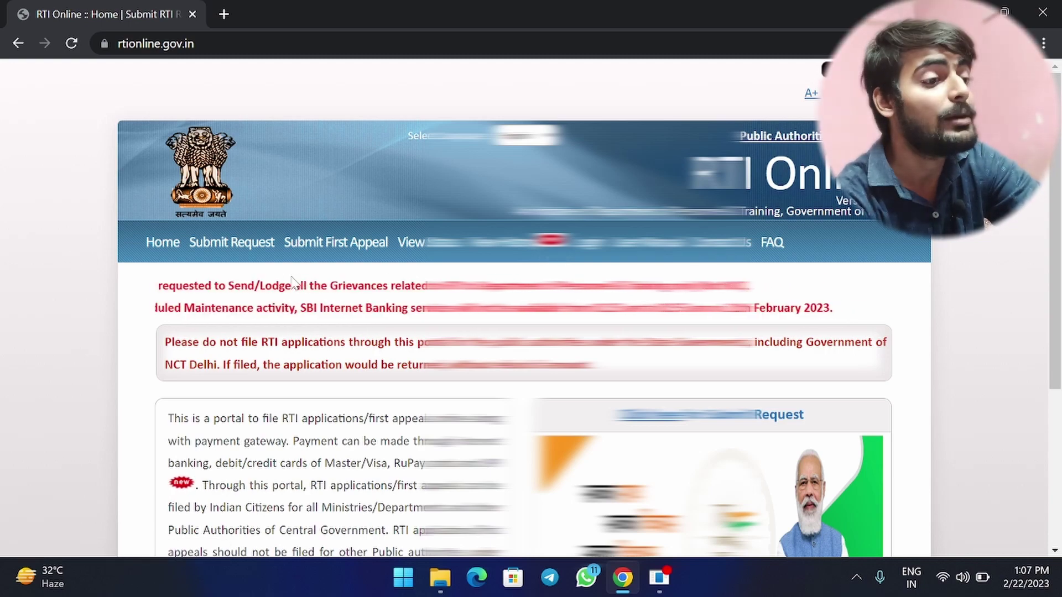
pyautogui.click(213, 244)
pyautogui.scroll(-1, 210, 244)
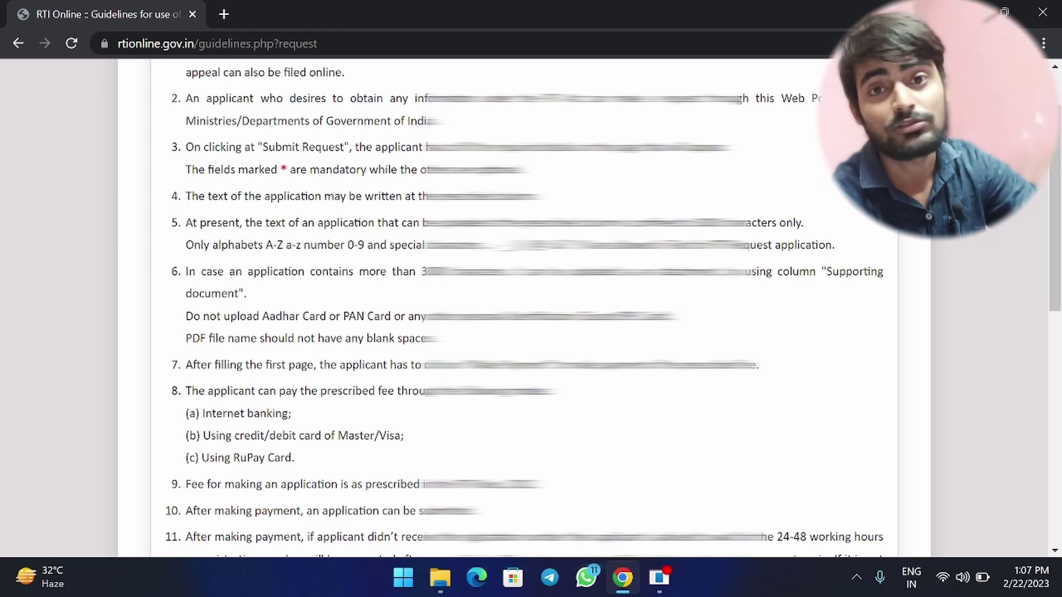
pyautogui.scroll(-1, 222, 275)
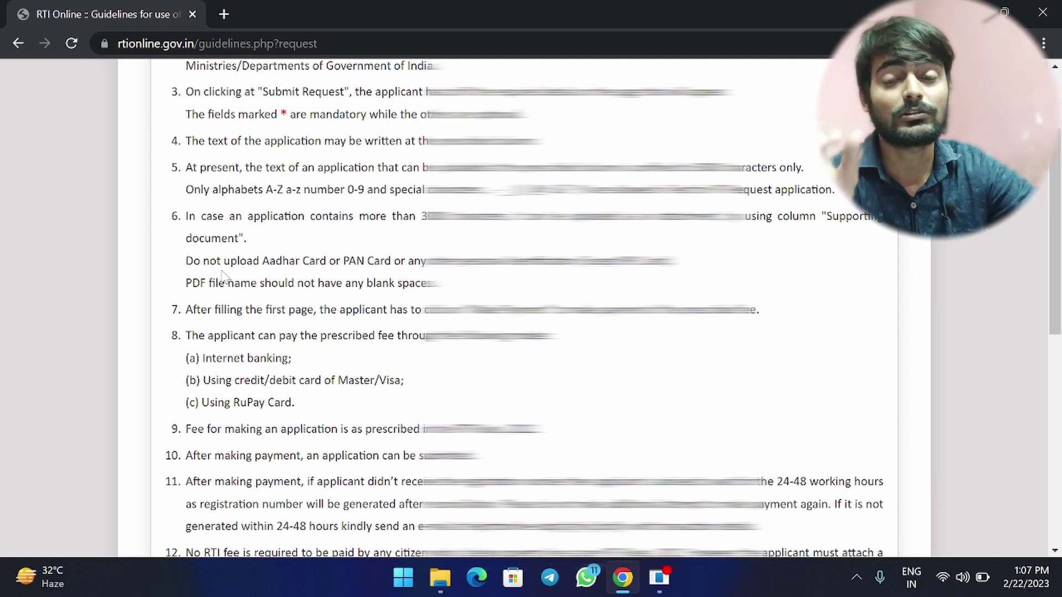
pyautogui.scroll(-10, 223, 275)
pyautogui.click(169, 476)
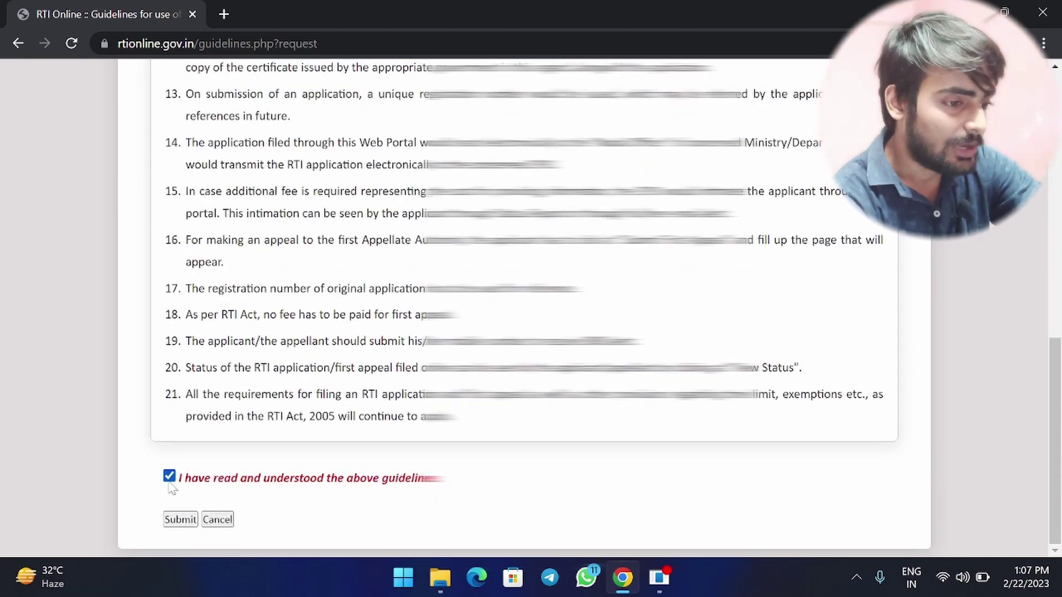
# Continue to the Online RTI Request Form and select the Ministry/Department.
pyautogui.click(180, 520)
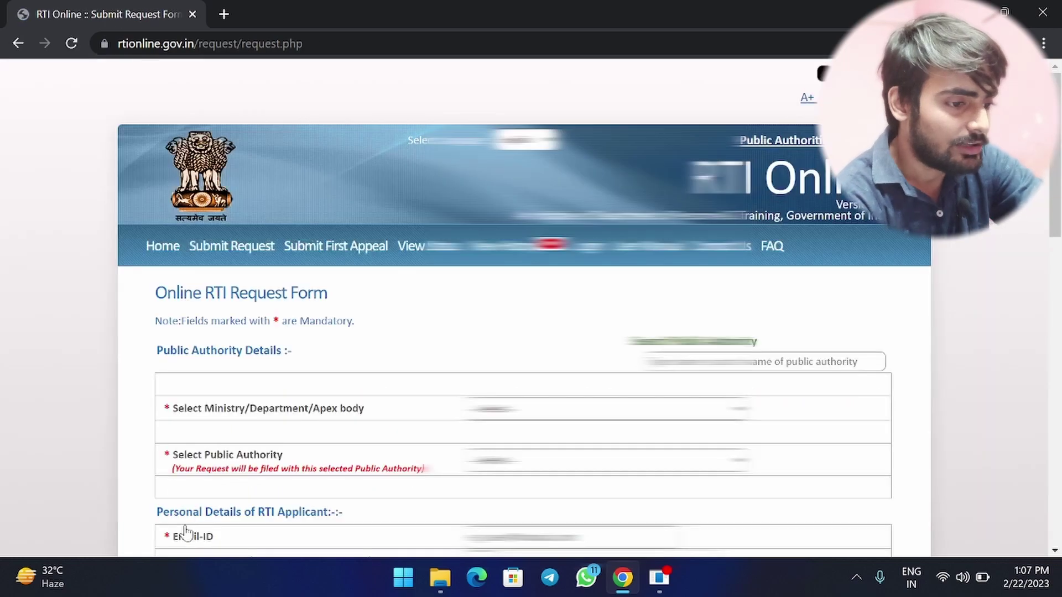
pyautogui.scroll(-15, 523, 307)
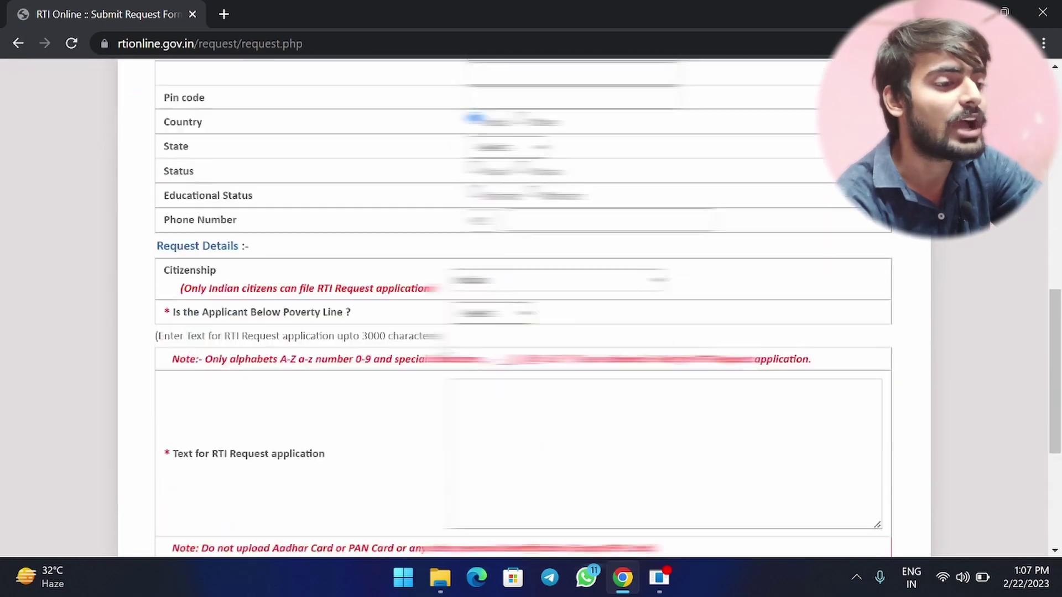
pyautogui.scroll(3, 524, 308)
pyautogui.scroll(12, 524, 308)
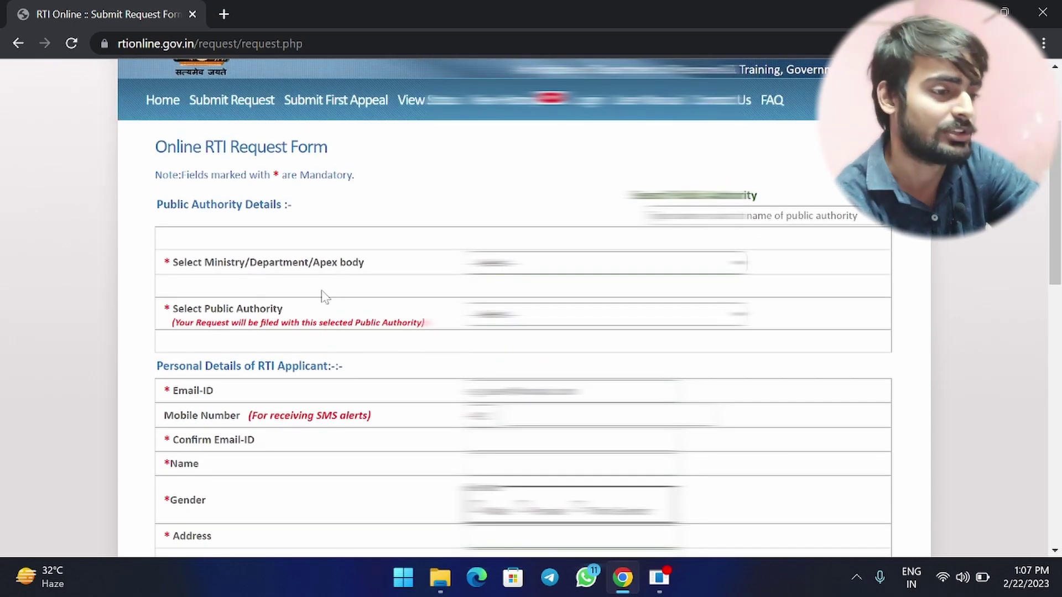
pyautogui.click(606, 262)
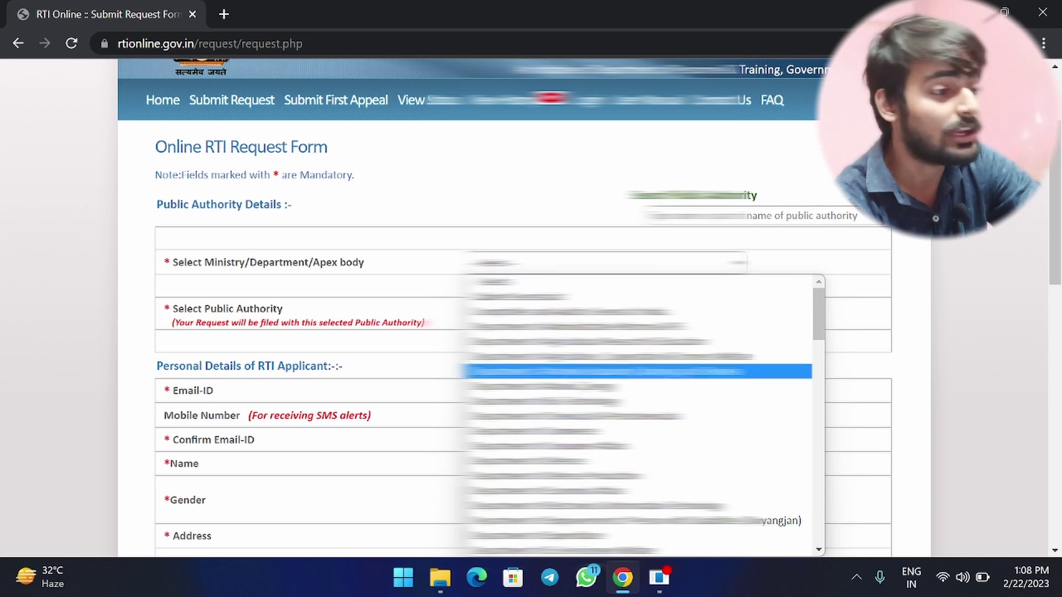
pyautogui.scroll(-3, 553, 381)
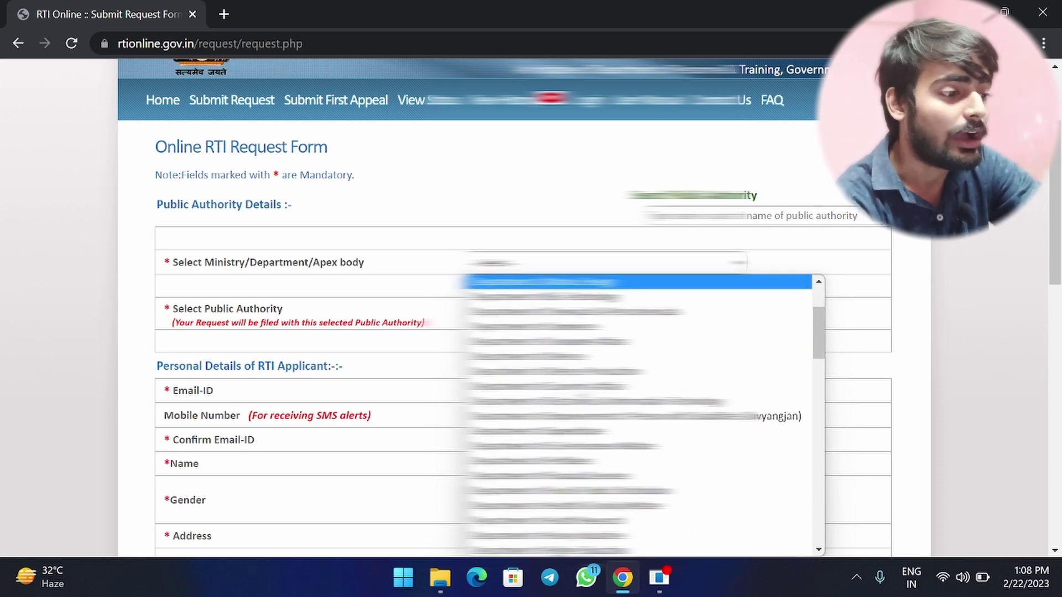
pyautogui.press('pagedown')
pyautogui.press('Down')
pyautogui.press('Down')
pyautogui.press('Down')
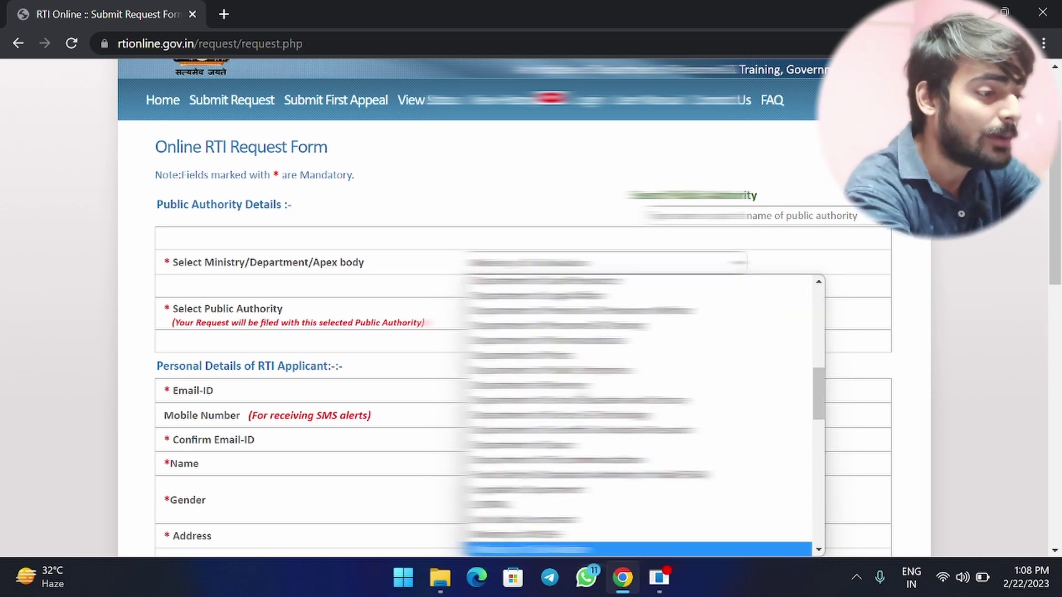
pyautogui.press('Down')
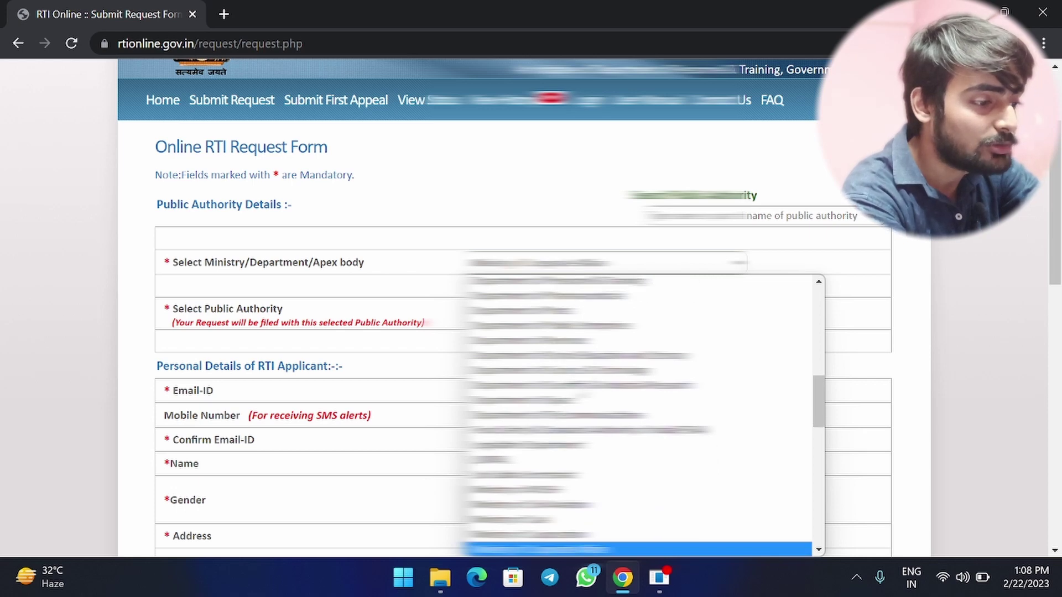
pyautogui.click(531, 550)
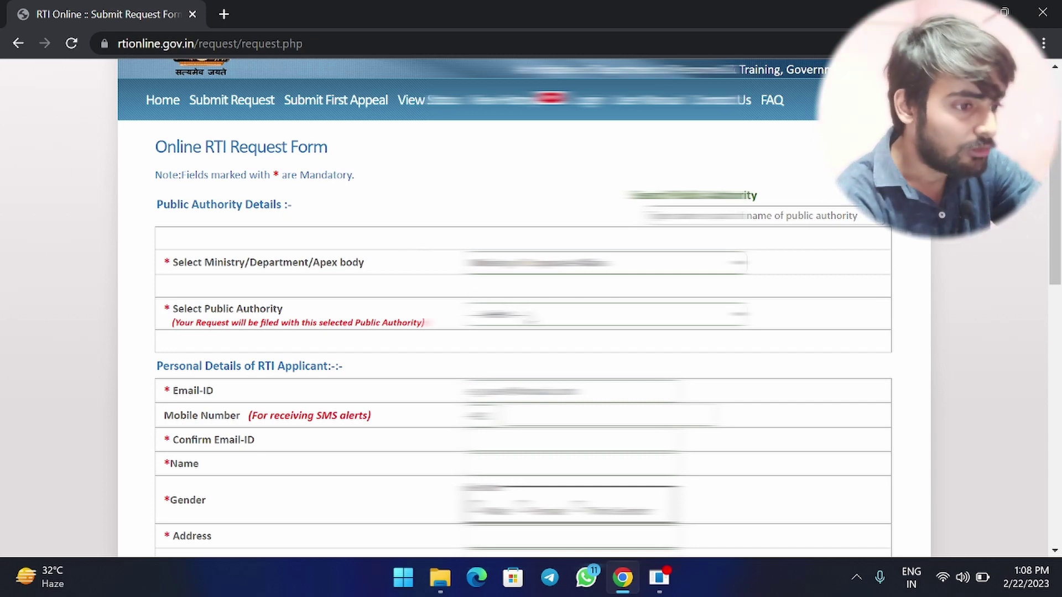
# Choose a Registrar of Companies public authority and dismiss the site's alert.
pyautogui.hotkey('alt', 'Down')
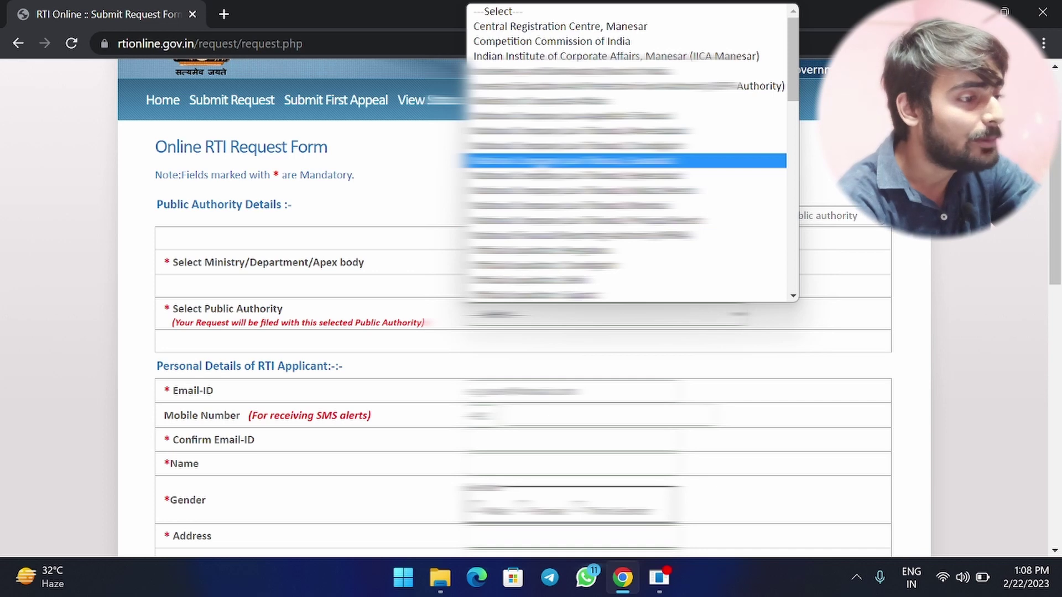
pyautogui.press('End')
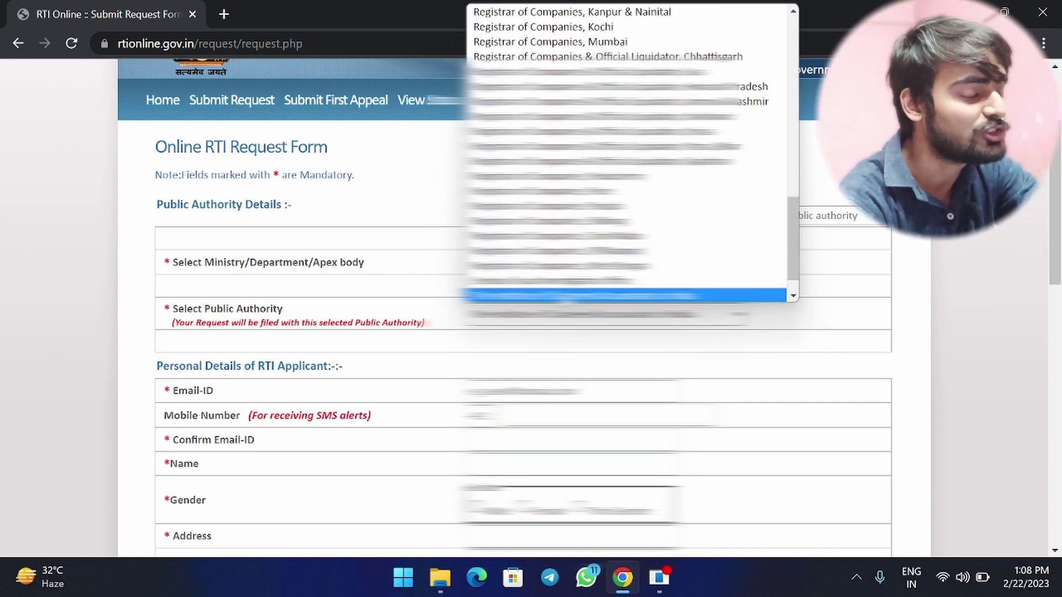
pyautogui.press('Return')
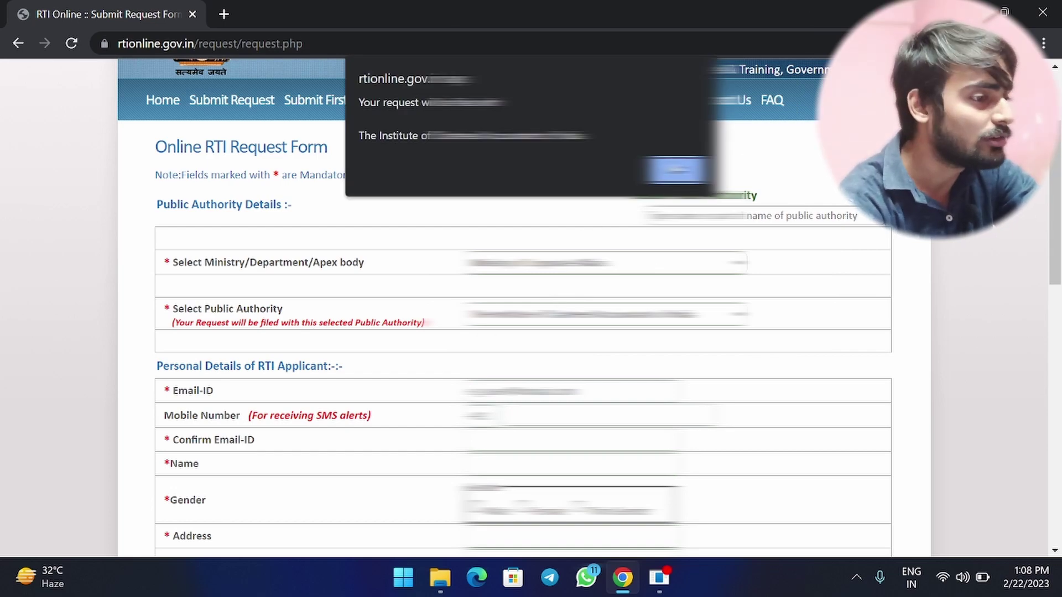
pyautogui.press('Return')
# Enter the applicant's e-mail address and mobile number, and begin filling Confirm Email-ID.
pyautogui.scroll(-1, 531, 304)
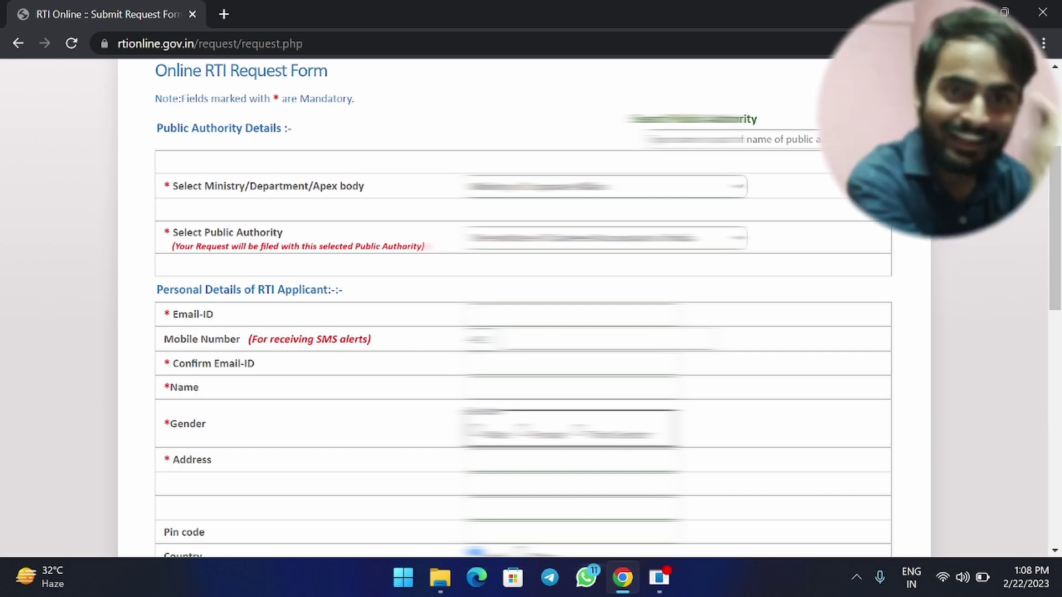
pyautogui.write('[blurred][blurred][blurred]')
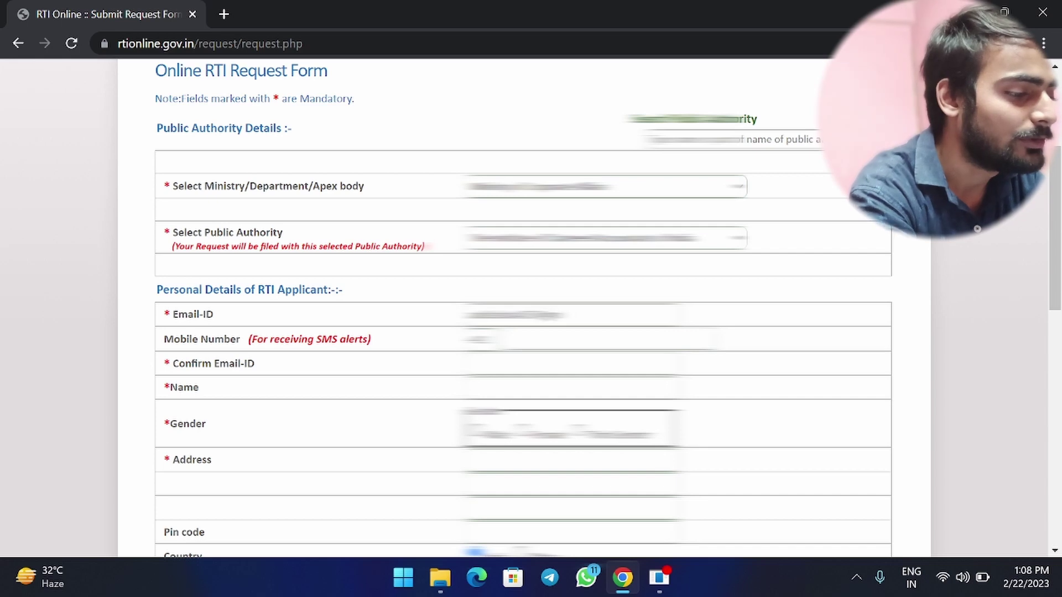
pyautogui.write('[blurred]')
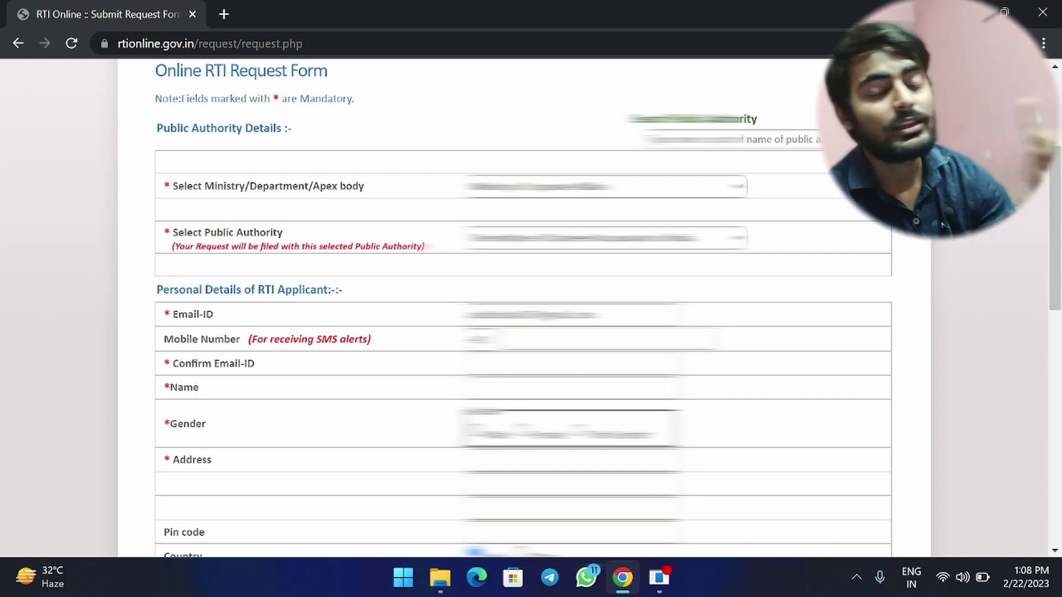
pyautogui.write('[blurred]')
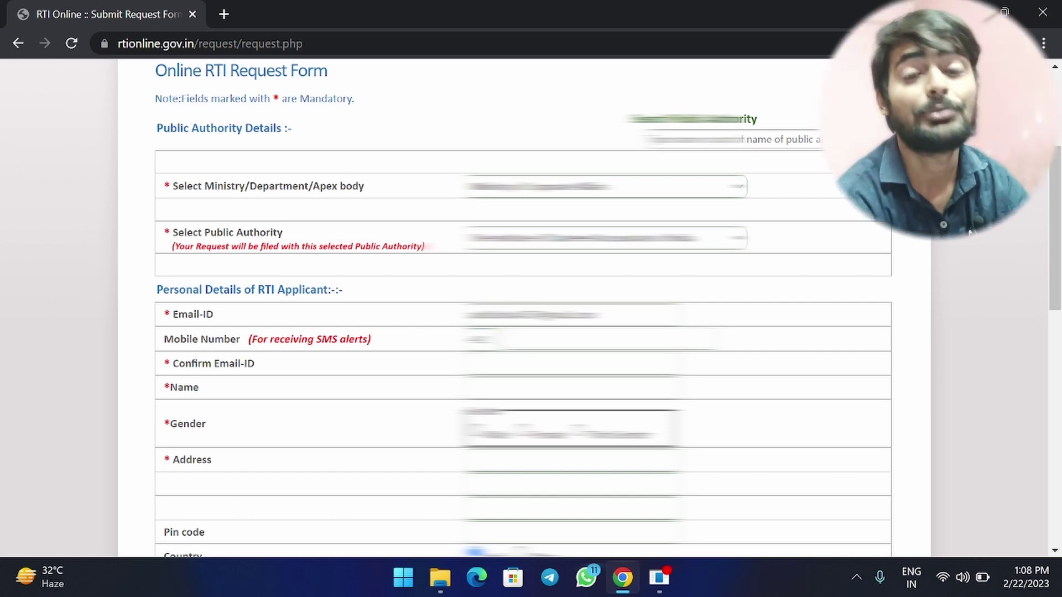
pyautogui.write('[blurred]')
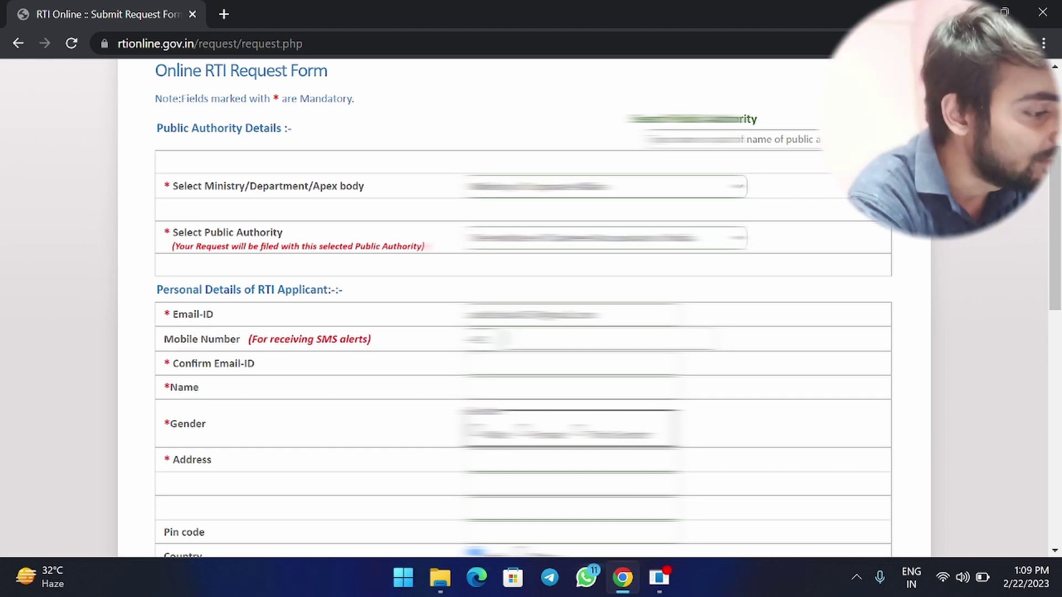
pyautogui.write('98765432')
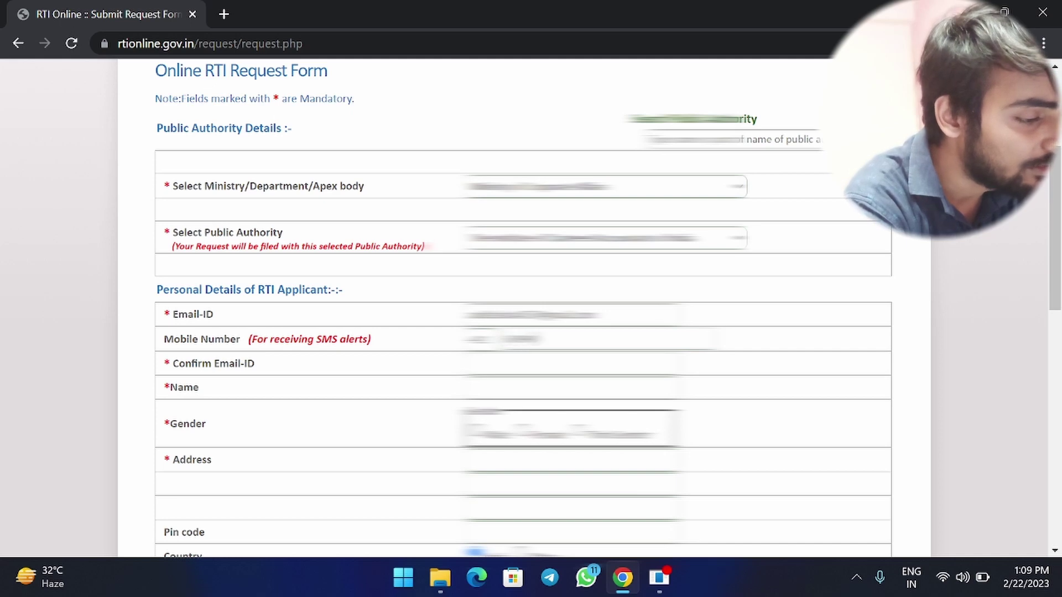
pyautogui.write('10')
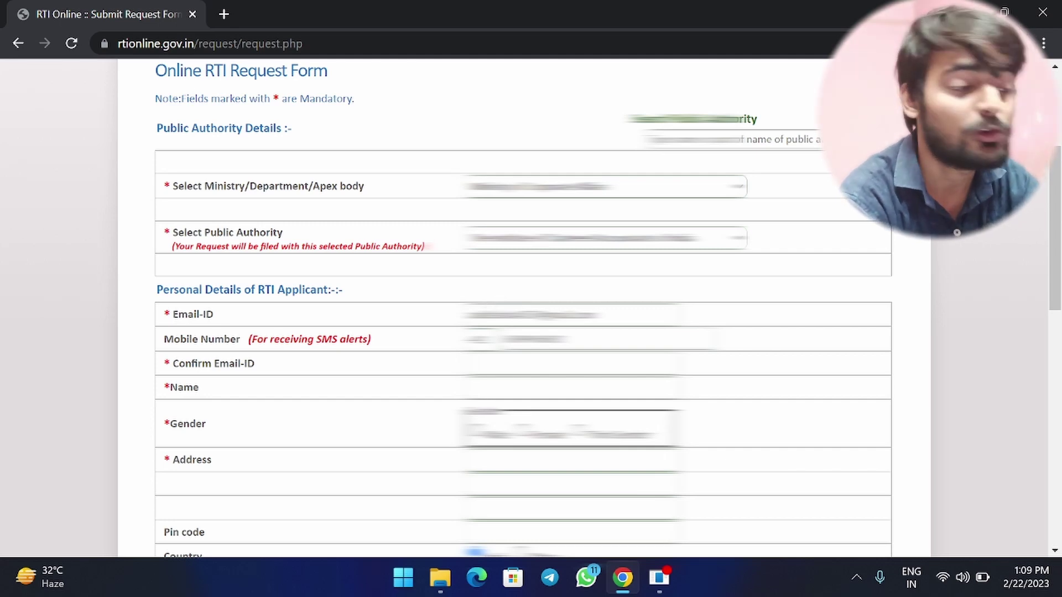
pyautogui.write('abcdefgh')
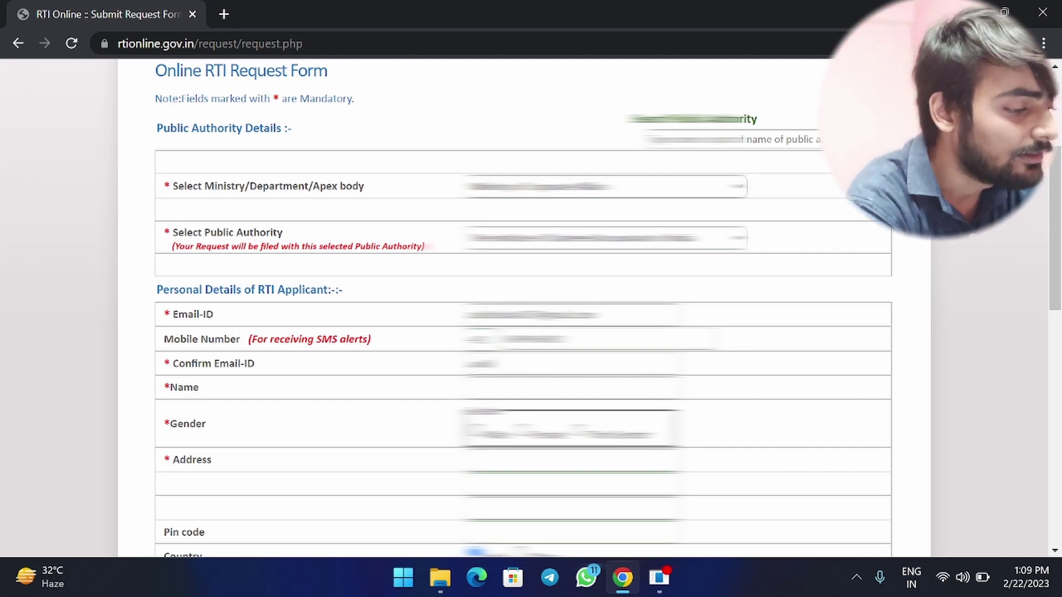
pyautogui.write('abcdefgh')
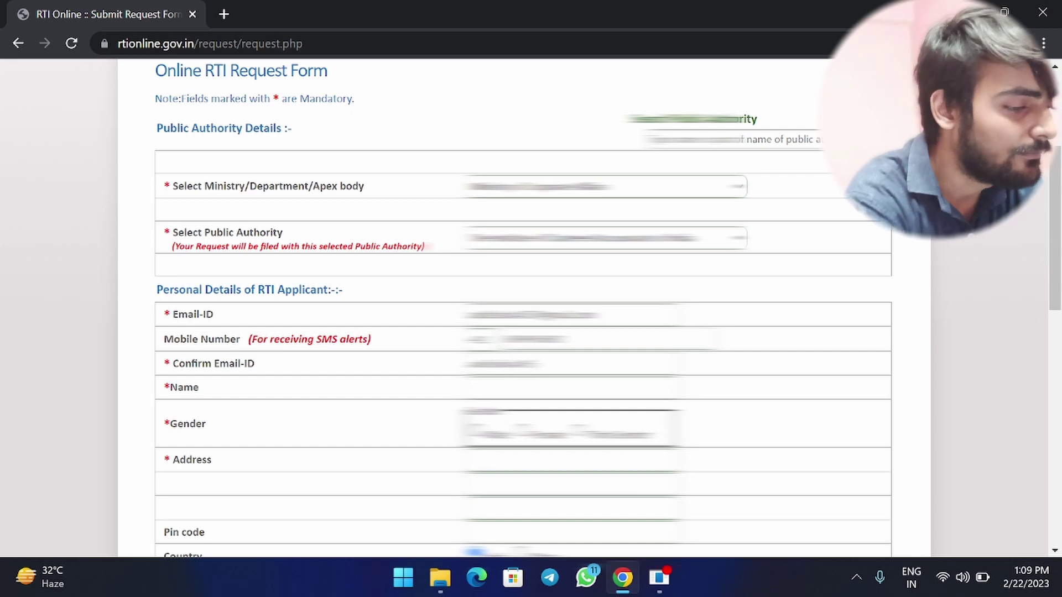
pyautogui.write('abcdef')
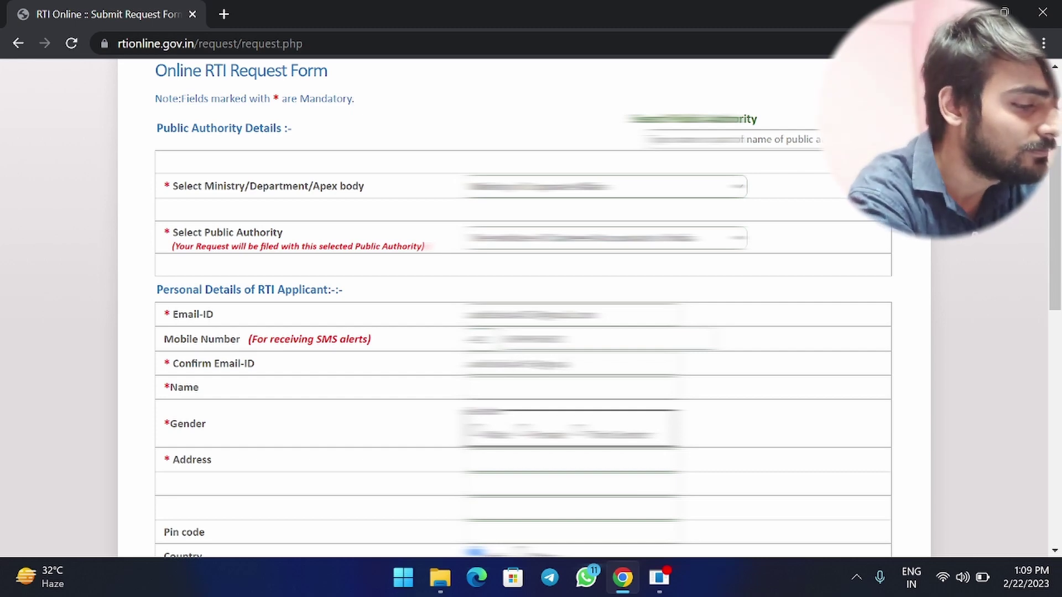
pyautogui.write('abcd')
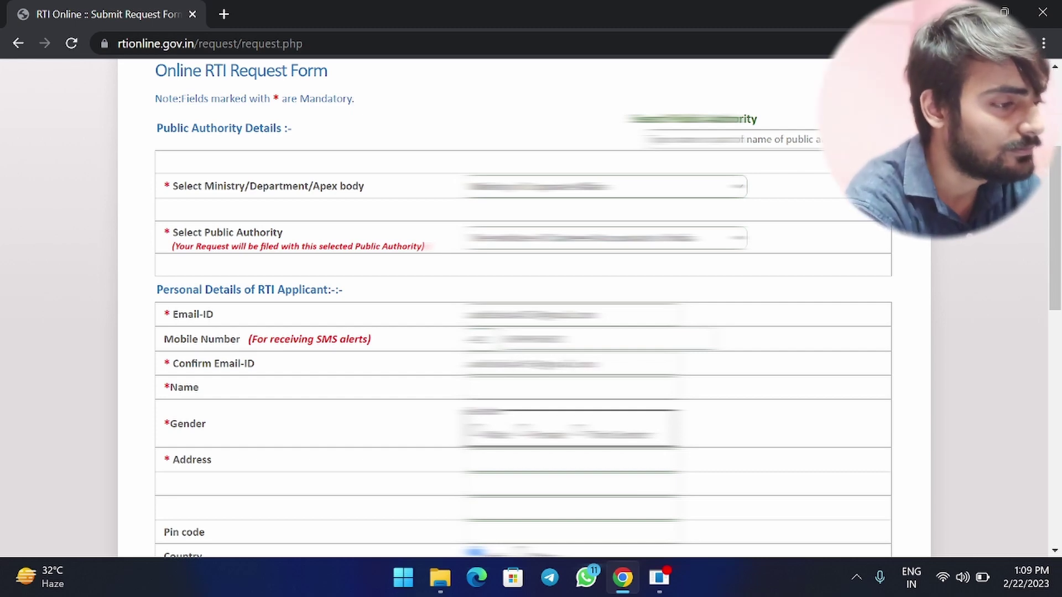
# Enter the applicant's name and select their gender.
pyautogui.click(467, 387)
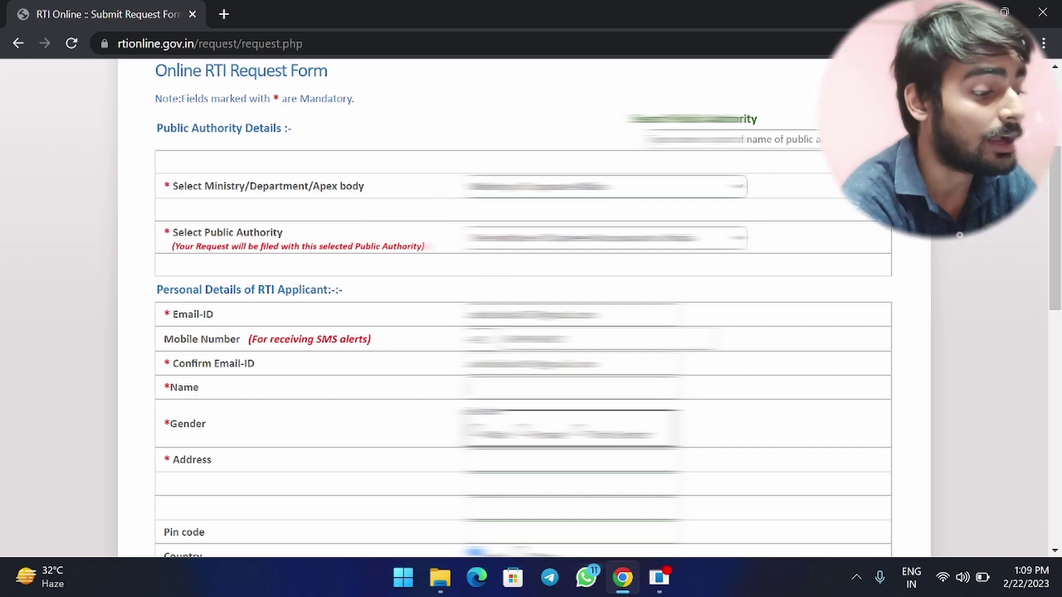
pyautogui.write('Abhishek')
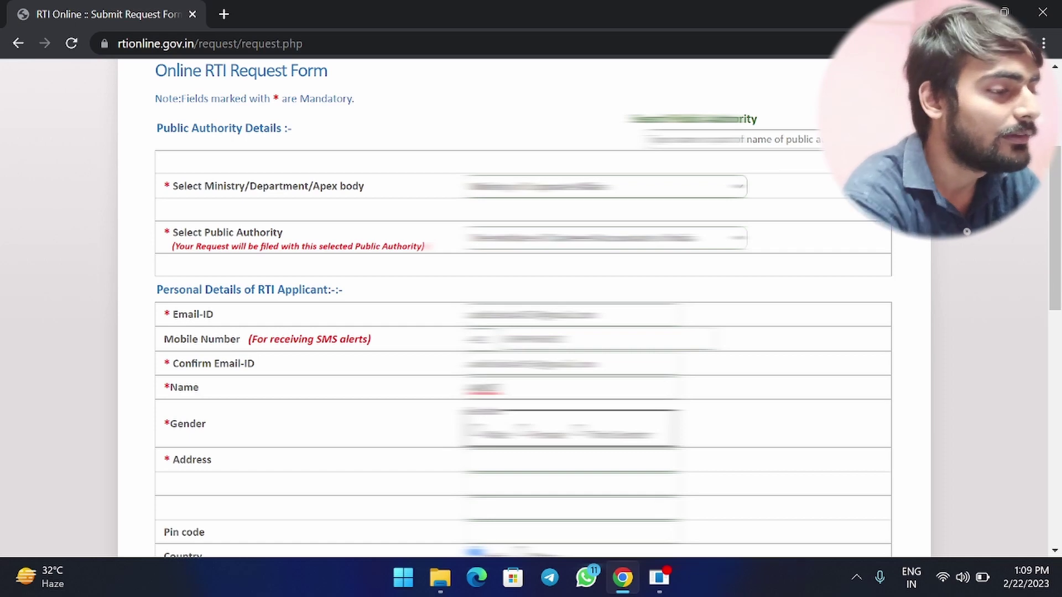
pyautogui.write(' Ku')
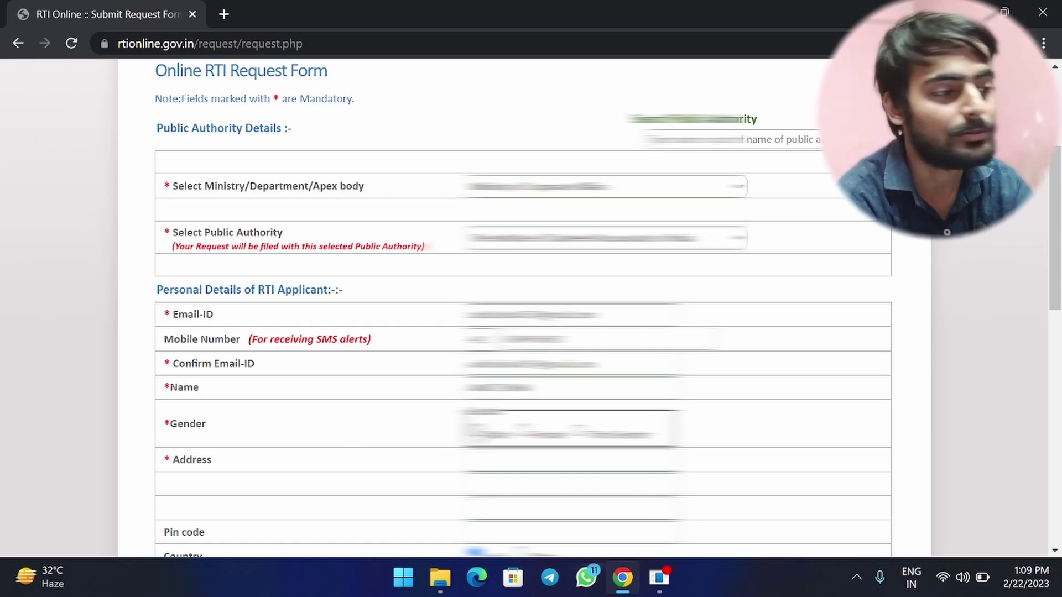
pyautogui.click(475, 431)
pyautogui.scroll(-1, 410, 447)
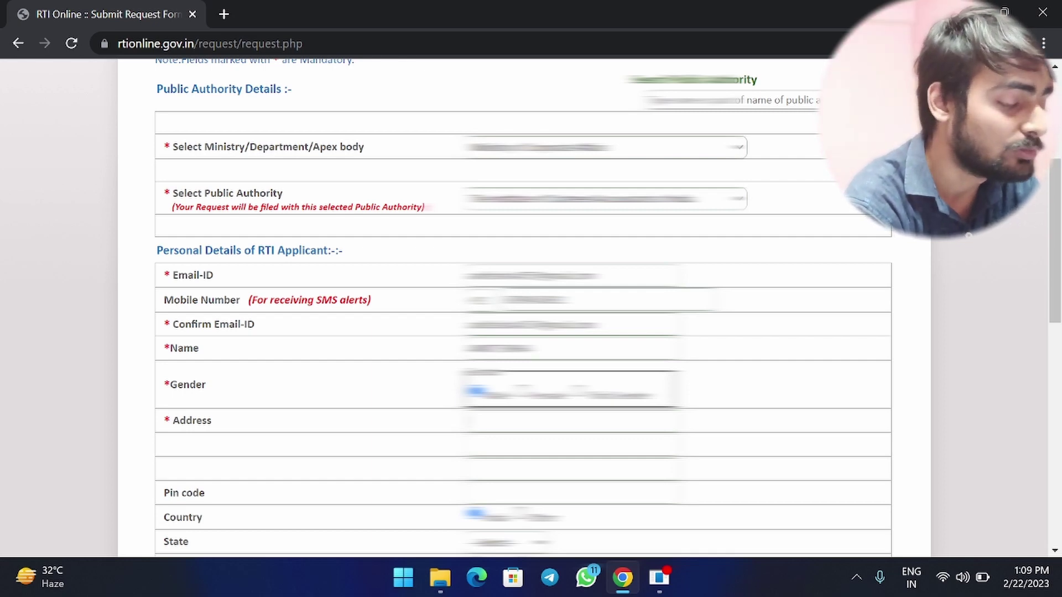
# Type the applicant's postal address, correcting typos, and enter the pin code.
pyautogui.write('Mohalla')
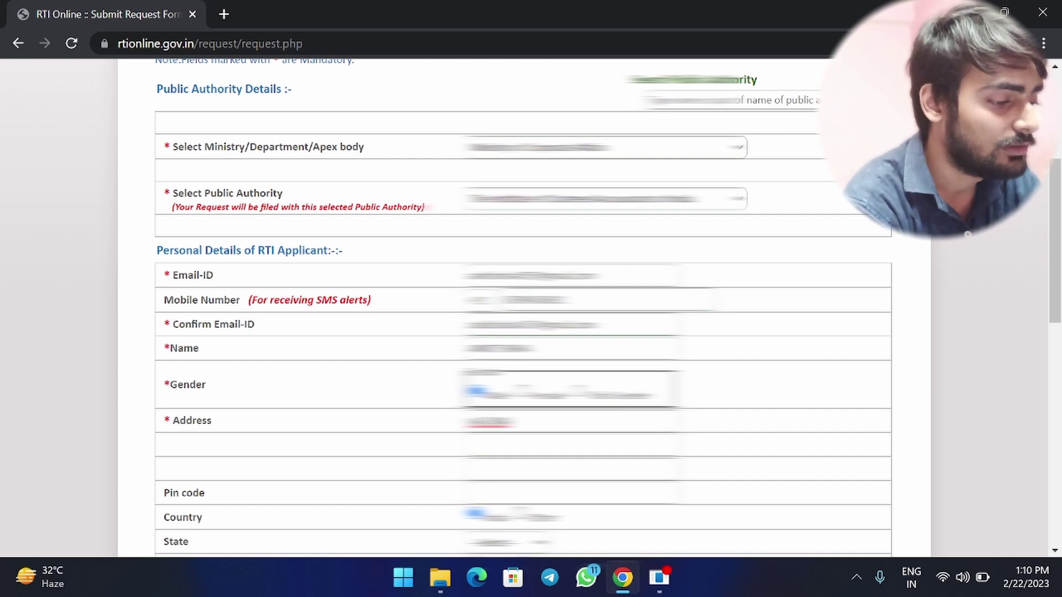
pyautogui.press('BackSpace')
pyautogui.press('BackSpace')
pyautogui.press('BackSpace')
pyautogui.press('BackSpace')
pyautogui.press('BackSpace')
pyautogui.press('BackSpace')
pyautogui.press('BackSpace')
pyautogui.write('Ward')
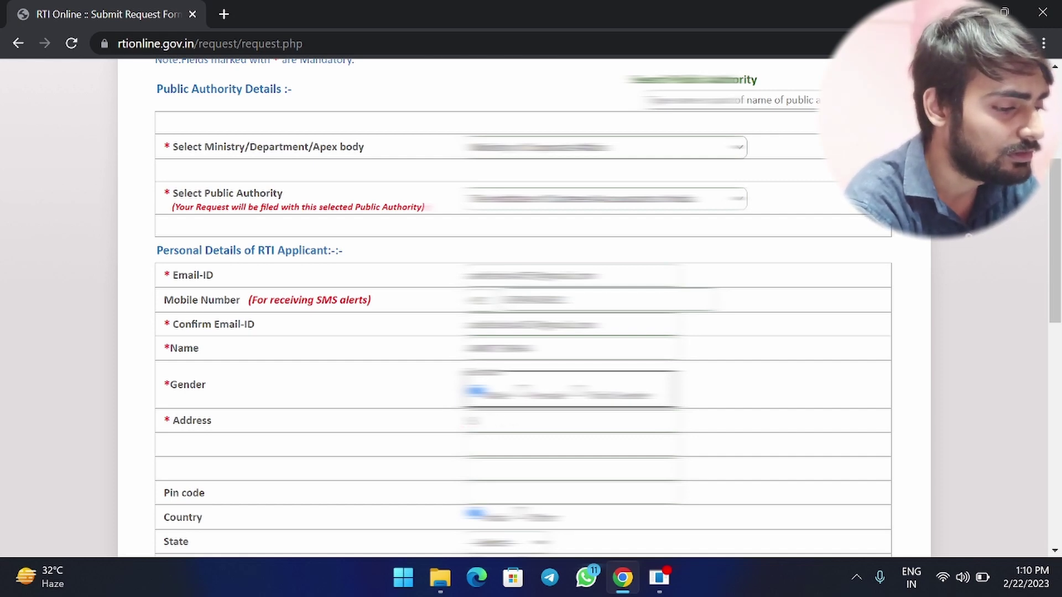
pyautogui.write(' No. 12 near')
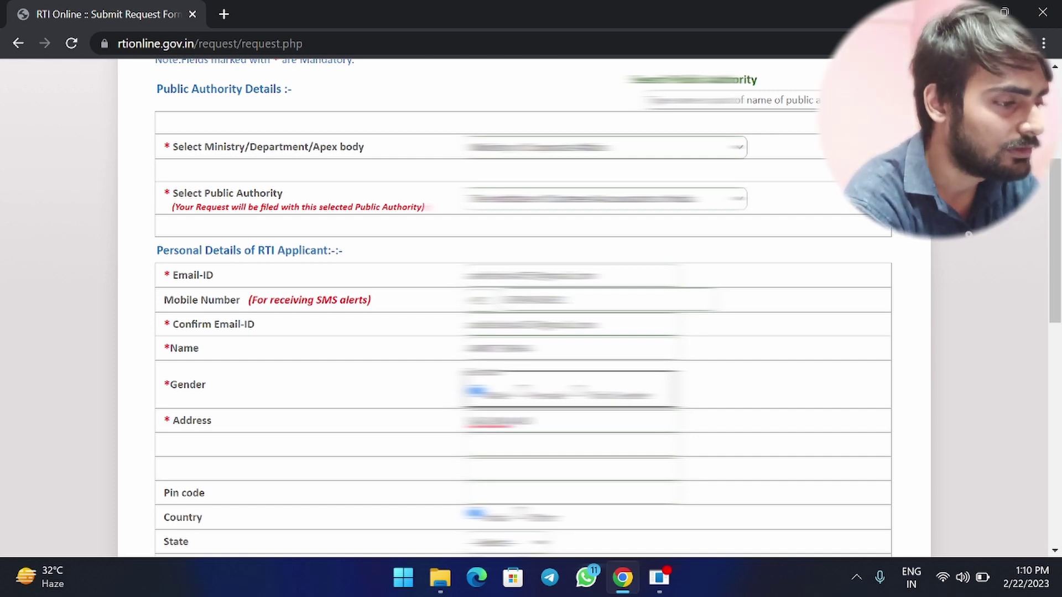
pyautogui.write(' main road')
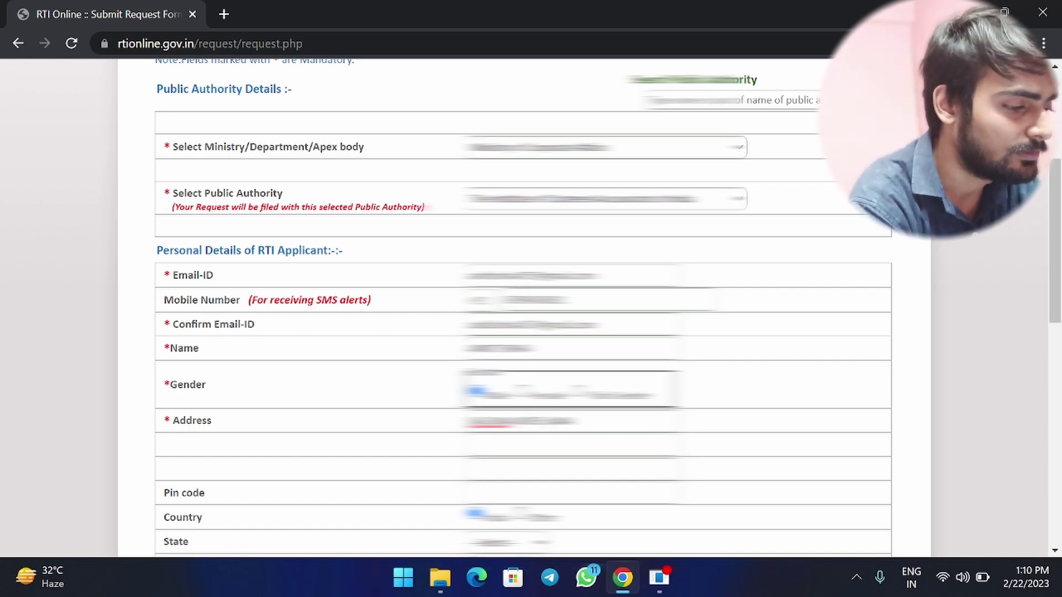
pyautogui.write(', Sector 5')
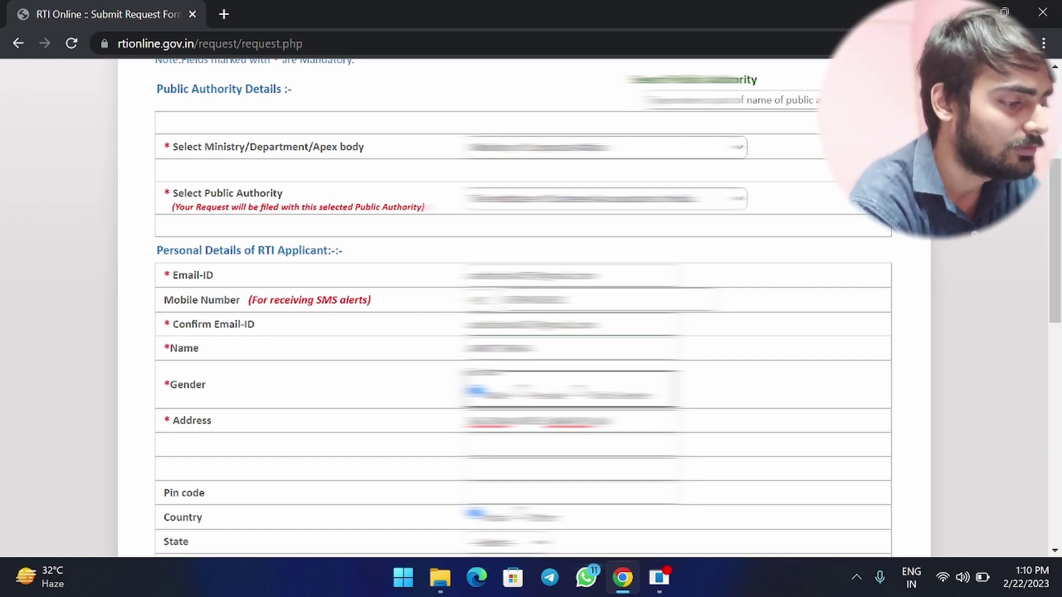
pyautogui.press('BackSpace')
pyautogui.press('BackSpace')
pyautogui.press('BackSpace')
pyautogui.press('BackSpace')
pyautogui.press('BackSpace')
pyautogui.press('BackSpace')
pyautogui.press('BackSpace')
pyautogui.press('BackSpace')
pyautogui.press('BackSpace')
pyautogui.press('BackSpace')
pyautogui.press('BackSpace')
pyautogui.press('BackSpace')
pyautogui.press('BackSpace')
pyautogui.press('BackSpace')
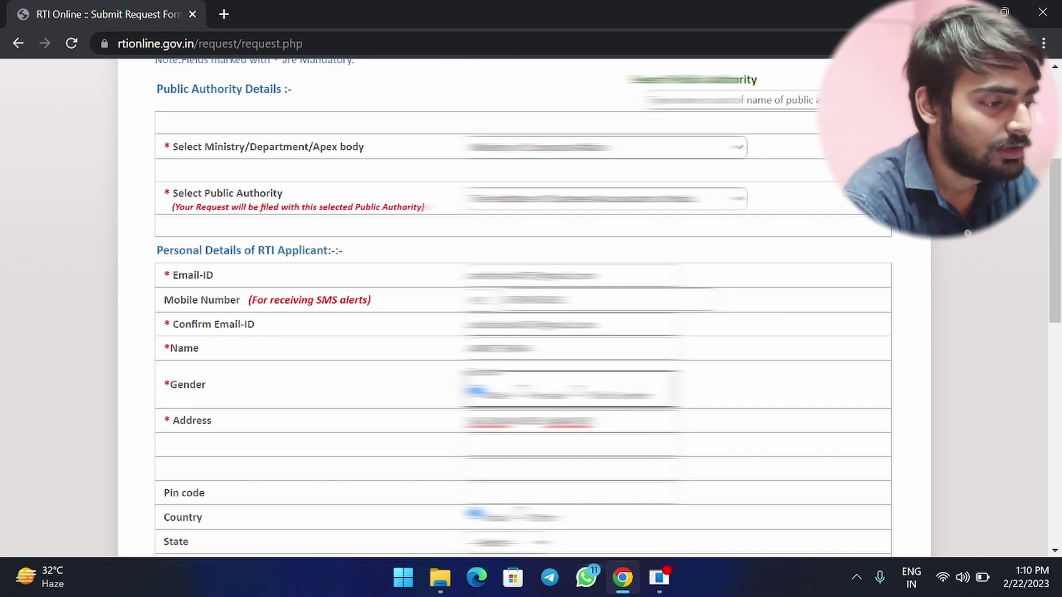
pyautogui.press('BackSpace')
pyautogui.press('BackSpace')
pyautogui.press('BackSpace')
pyautogui.press('BackSpace')
pyautogui.press('BackSpace')
pyautogui.press('BackSpace')
pyautogui.press('BackSpace')
pyautogui.write('Sector 5, Noida')
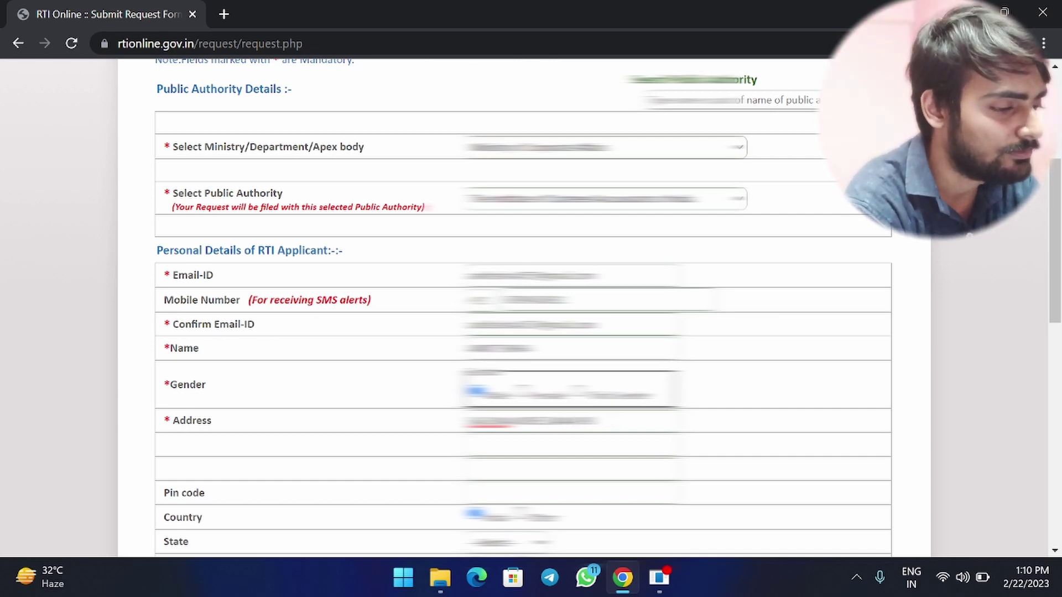
pyautogui.write(', UP')
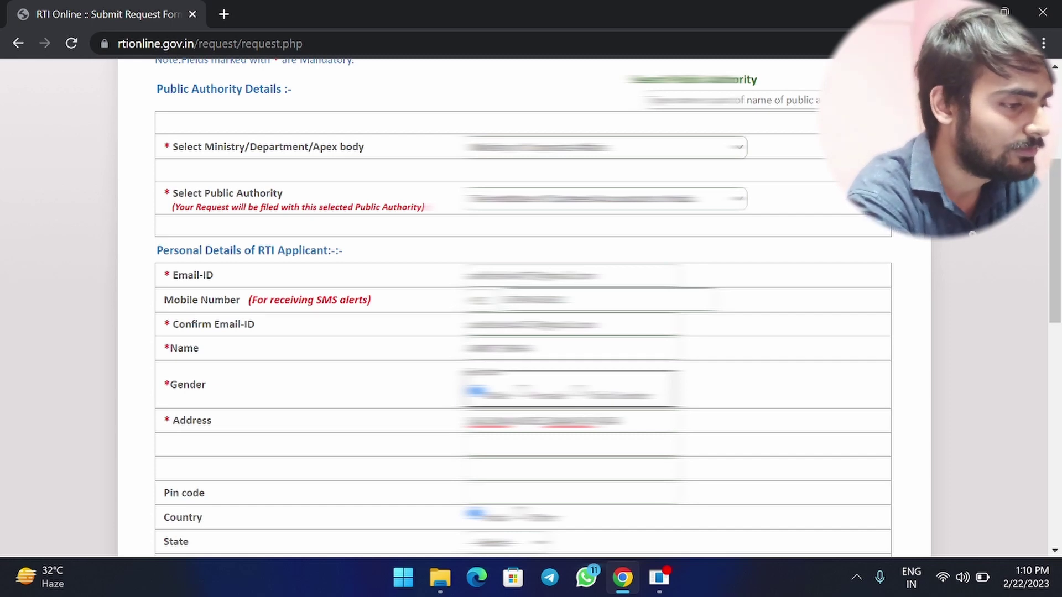
pyautogui.press('BackSpace')
pyautogui.press('BackSpace')
pyautogui.press('BackSpace')
pyautogui.press('BackSpace')
pyautogui.write(', India')
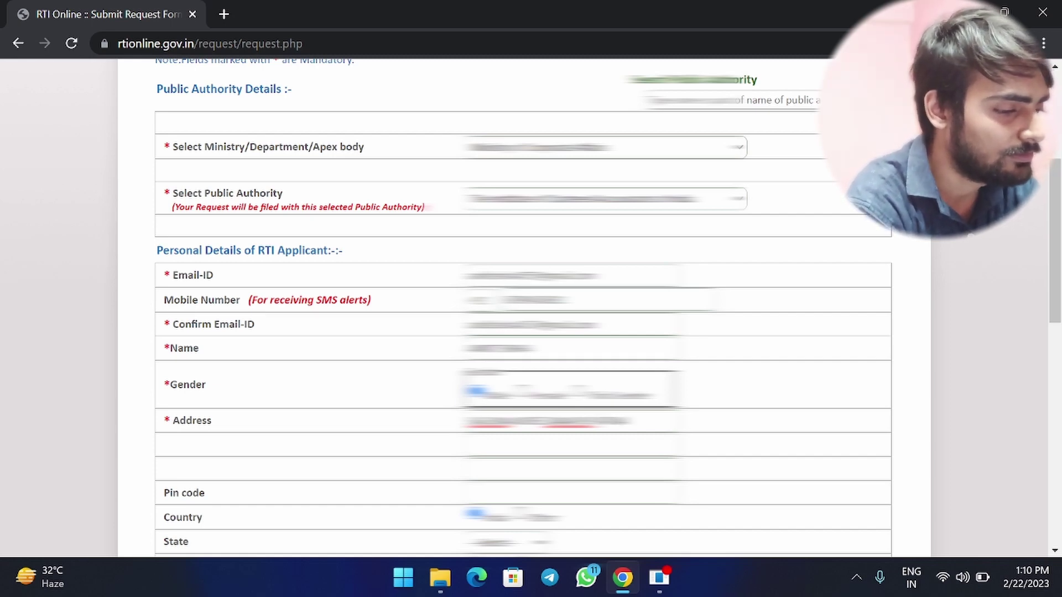
pyautogui.scroll(-2, 393, 413)
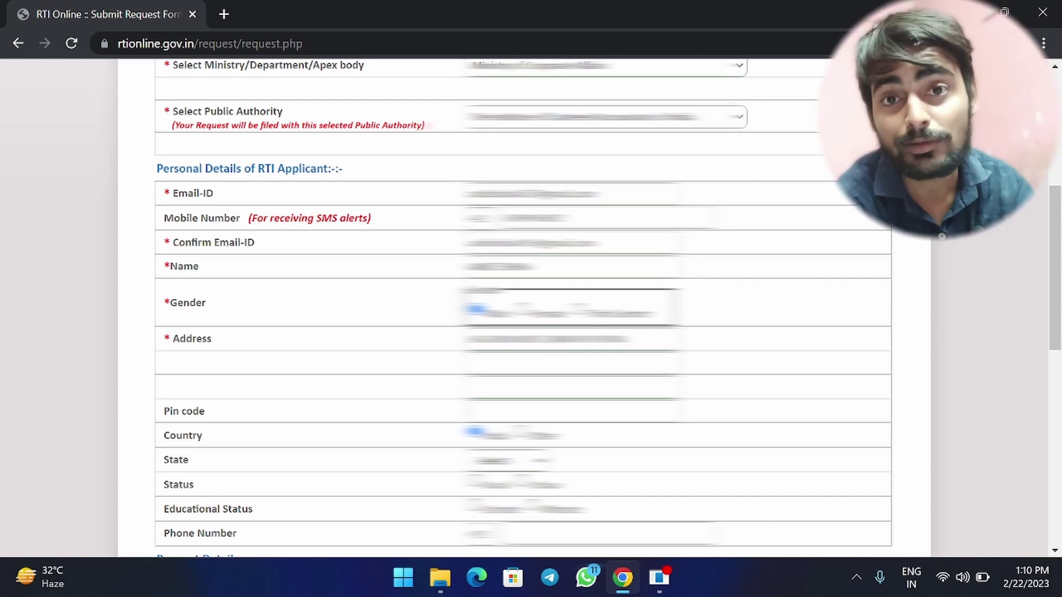
pyautogui.write('110001')
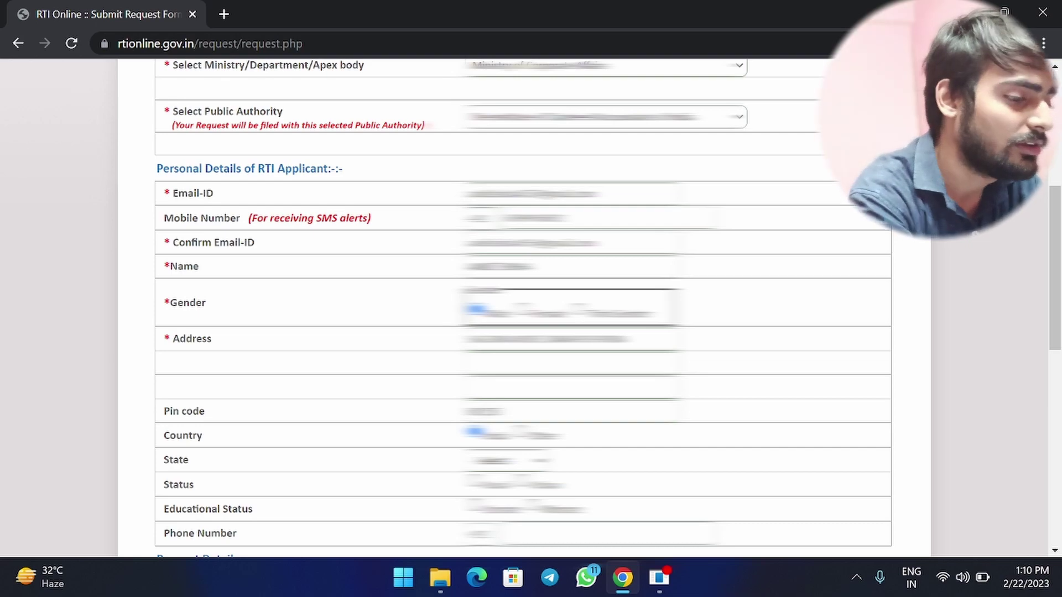
pyautogui.scroll(-3, 429, 419)
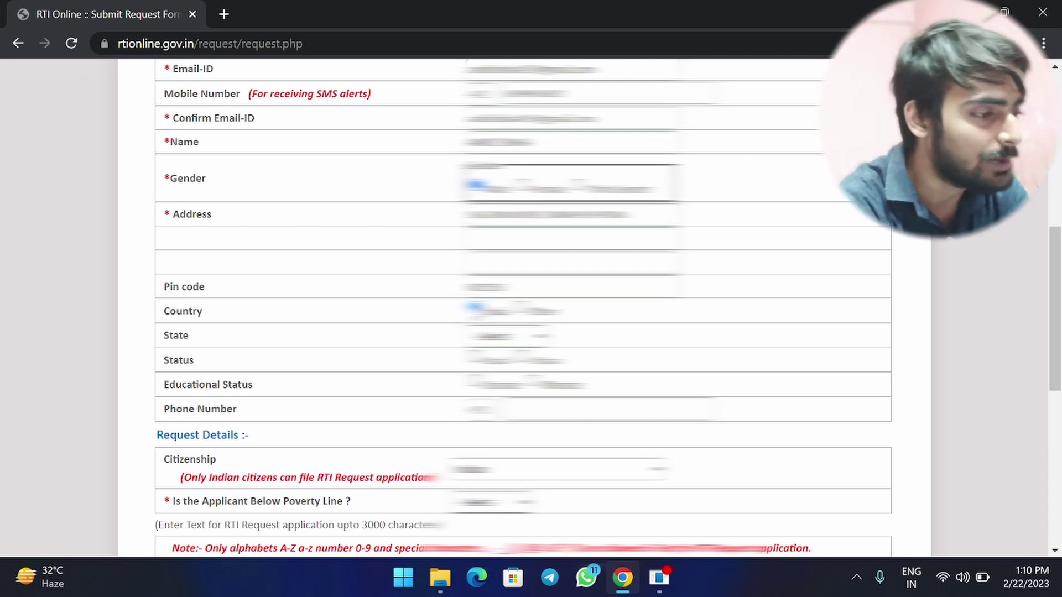
# Choose the applicant's state, residential status and educational status.
pyautogui.scroll(-1, 435, 327)
pyautogui.click(519, 313)
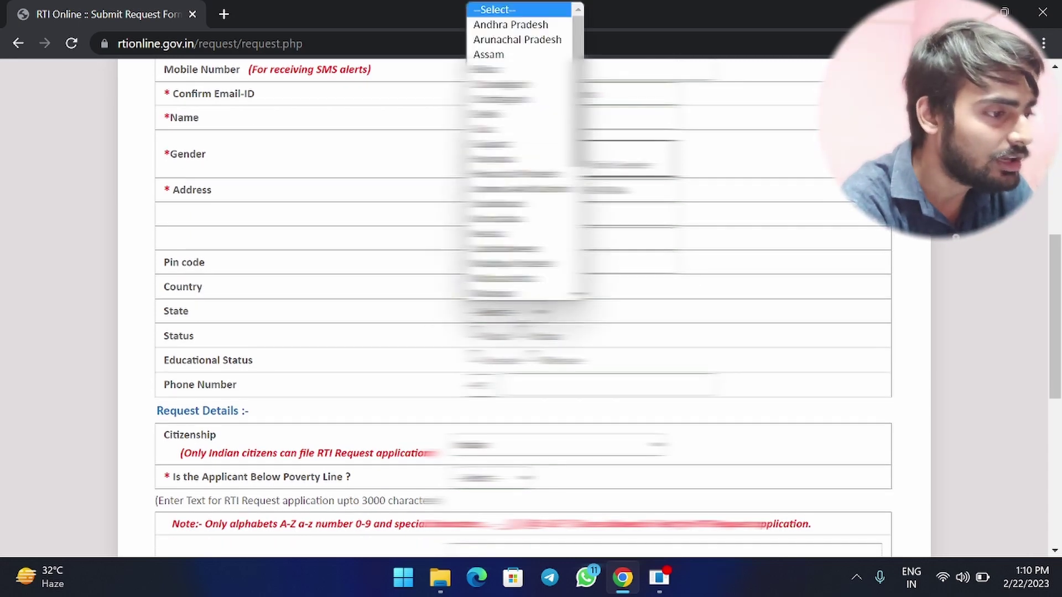
pyautogui.click(497, 69)
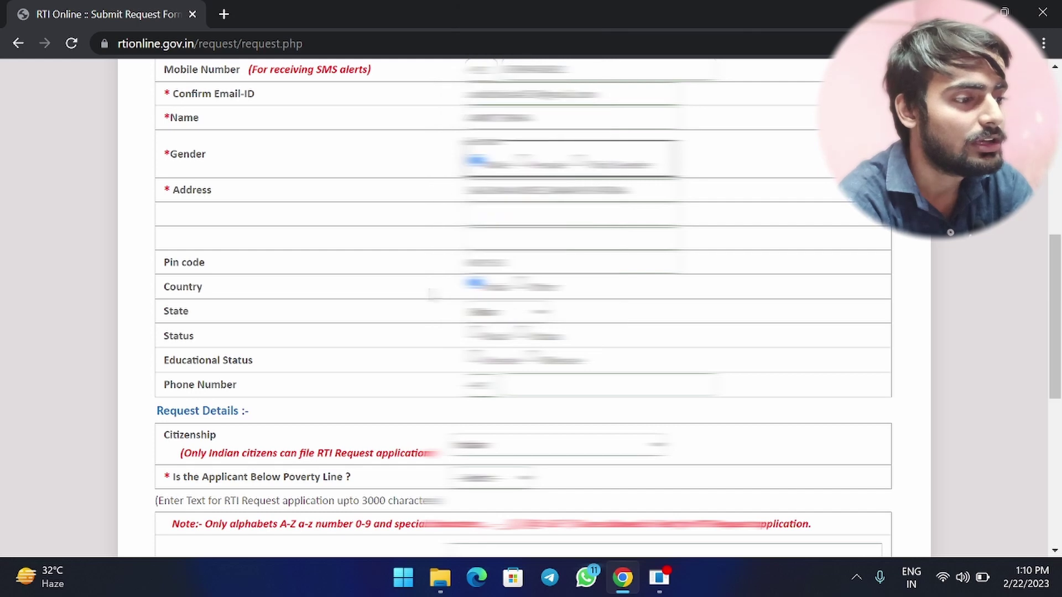
pyautogui.scroll(-1, 434, 294)
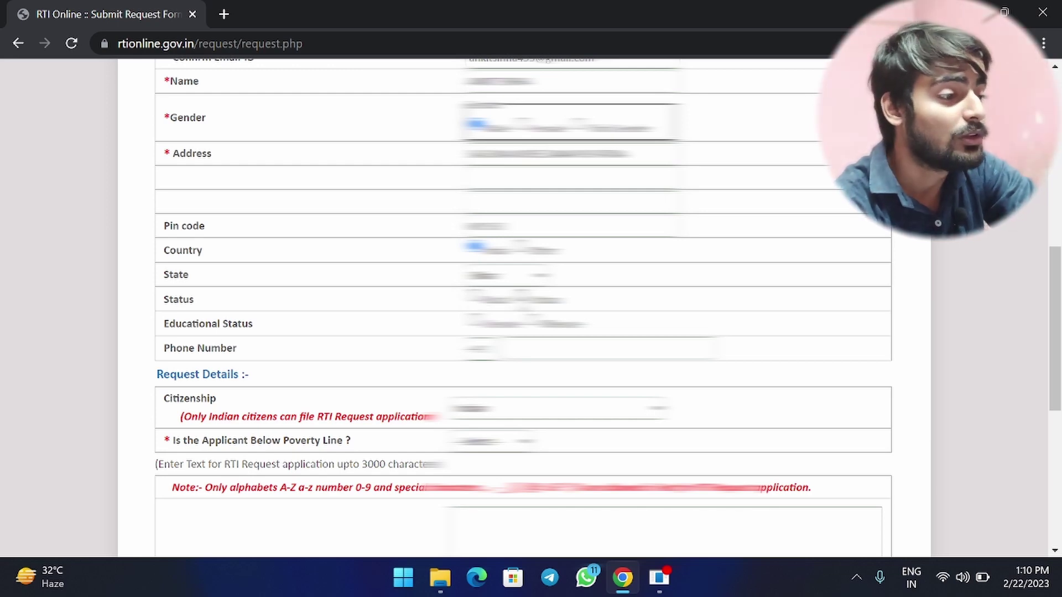
pyautogui.click(471, 295)
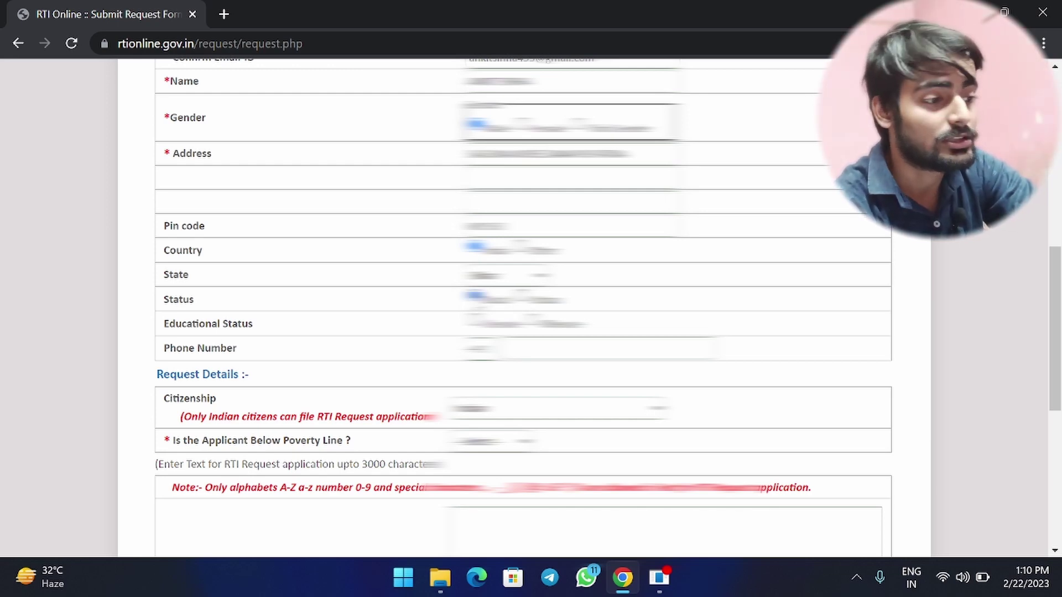
pyautogui.scroll(-1, 524, 308)
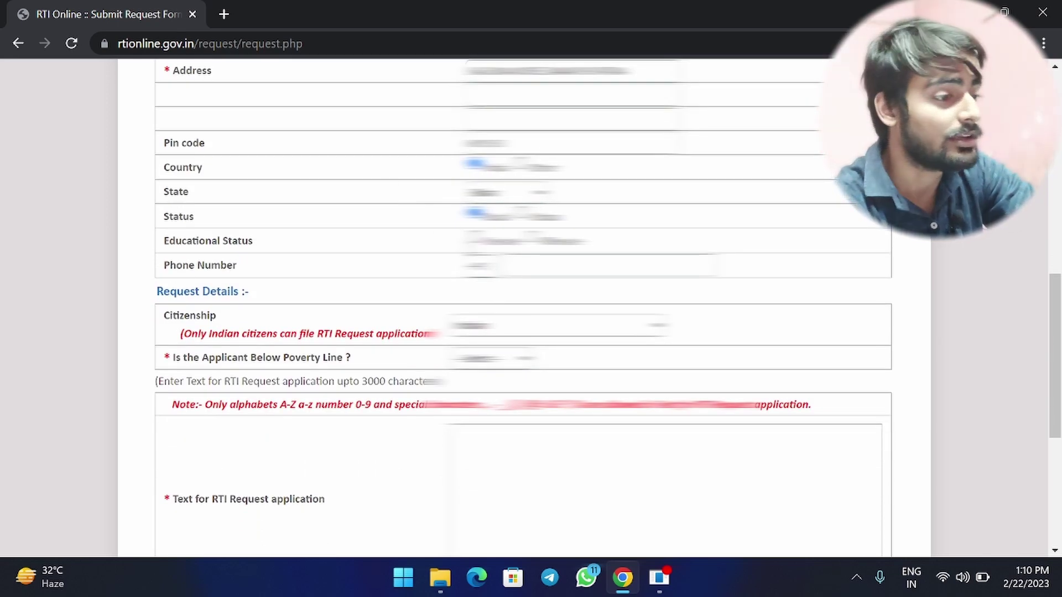
pyautogui.click(472, 239)
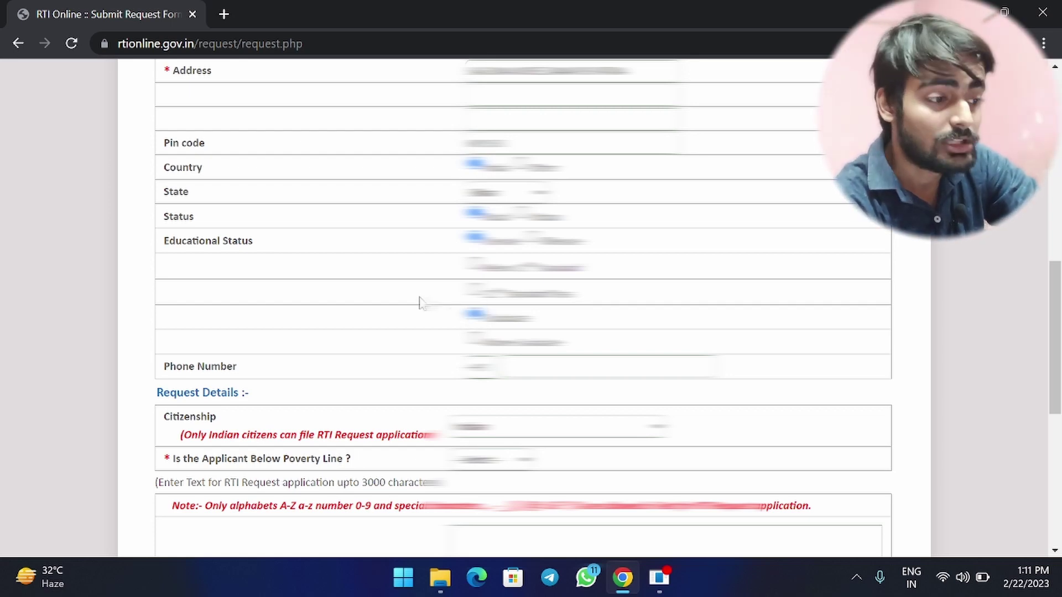
# Enter the applicant's phone number in the Phone Number field.
pyautogui.scroll(-1, 421, 301)
pyautogui.scroll(-1, 421, 301)
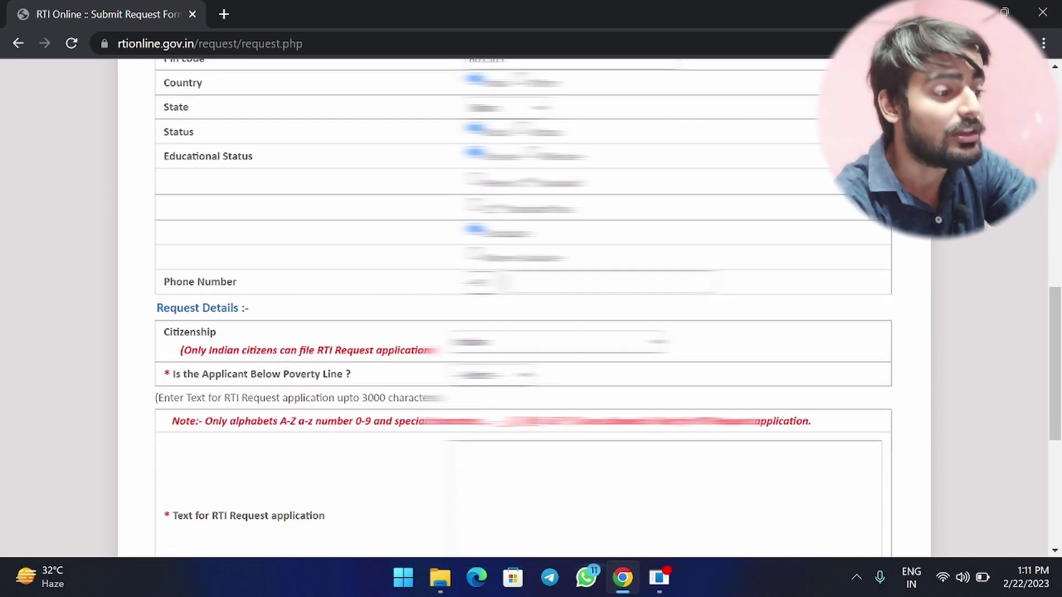
pyautogui.write('00000000')
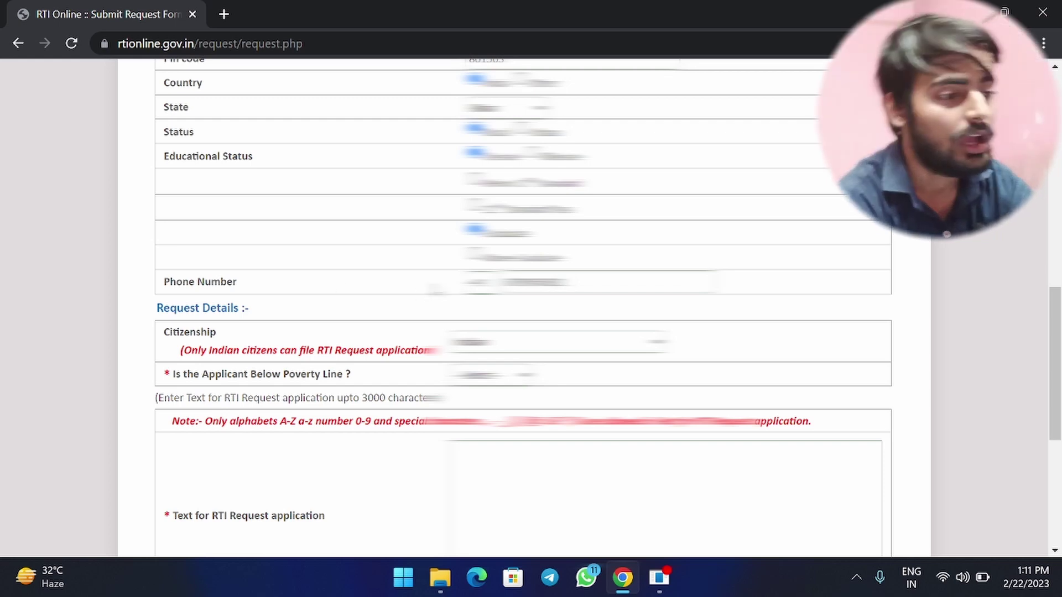
pyautogui.scroll(-2, 421, 285)
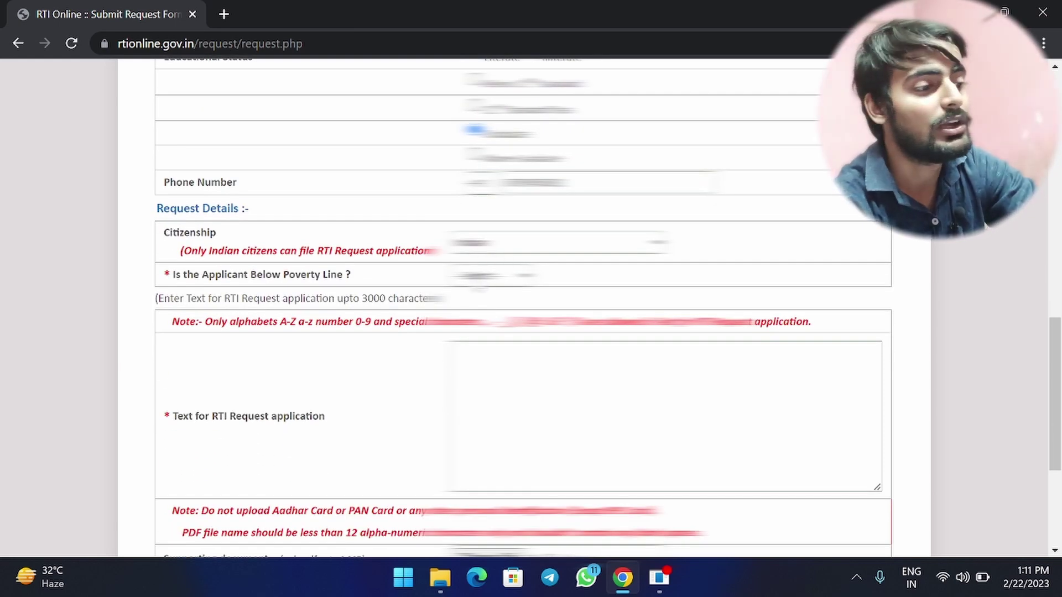
# Answer No to the Below Poverty Line question and place the cursor in the request box.
pyautogui.click(492, 275)
pyautogui.click(498, 261)
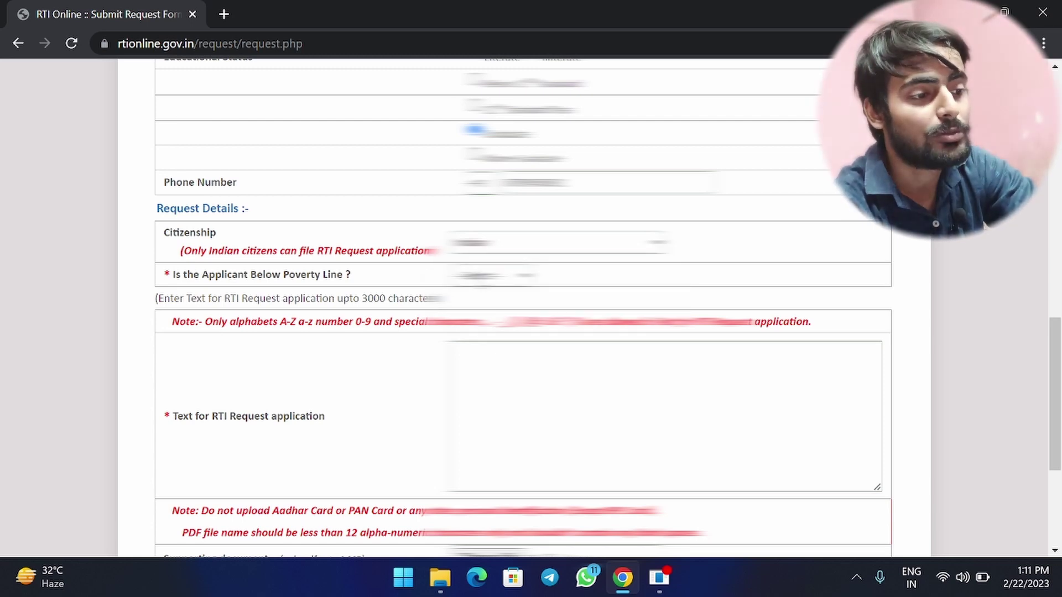
pyautogui.click(492, 275)
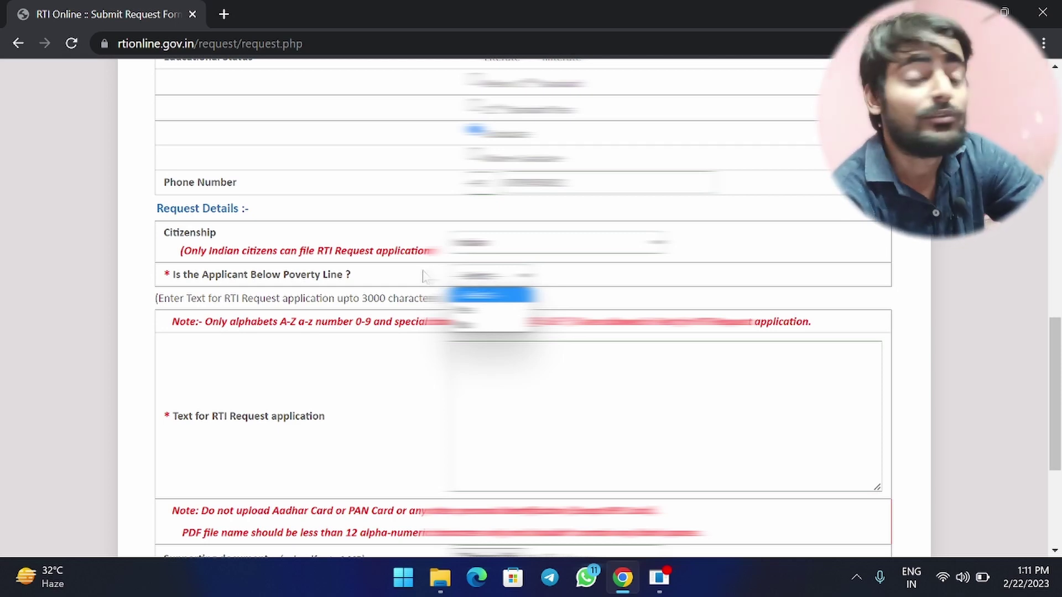
pyautogui.click(470, 310)
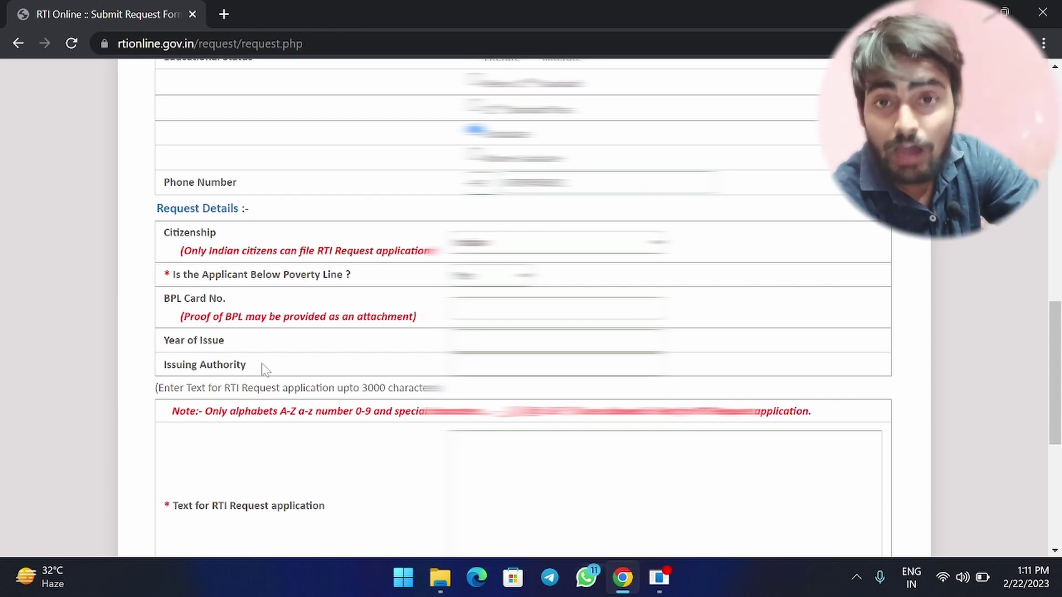
pyautogui.click(492, 275)
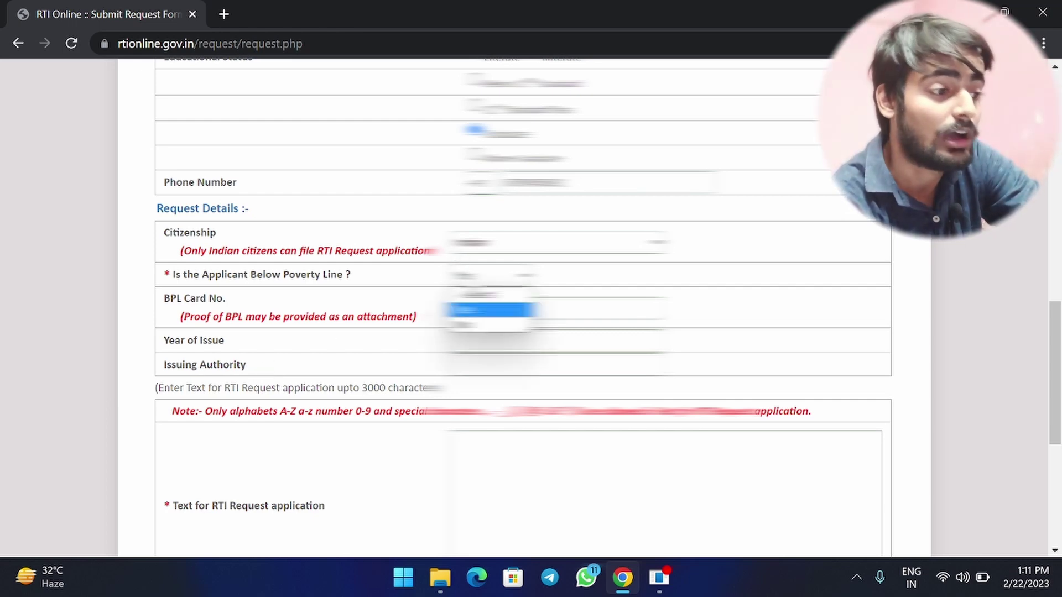
pyautogui.click(487, 324)
pyautogui.scroll(-2, 416, 319)
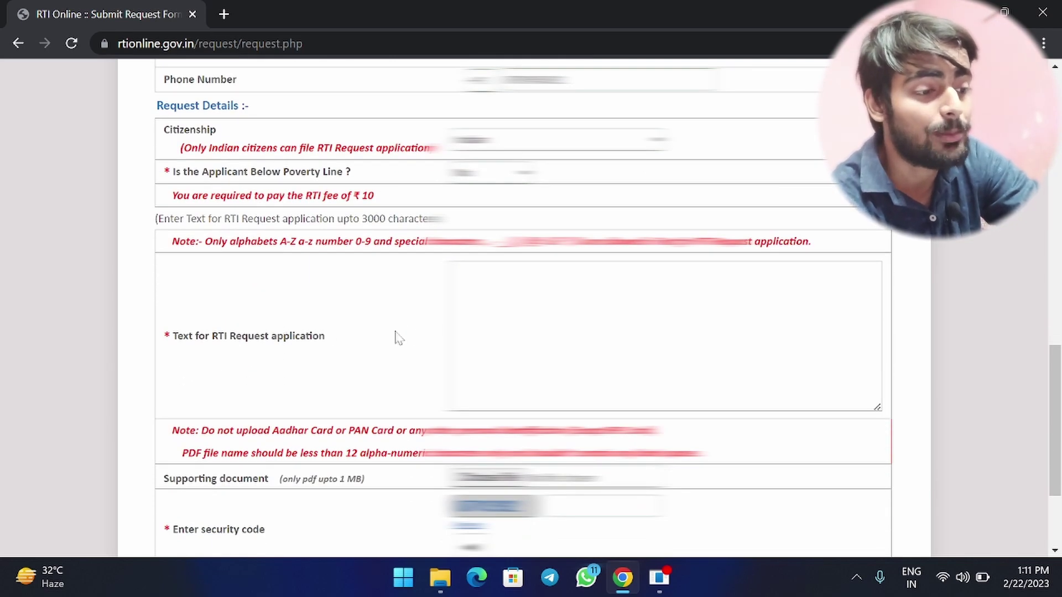
pyautogui.click(452, 271)
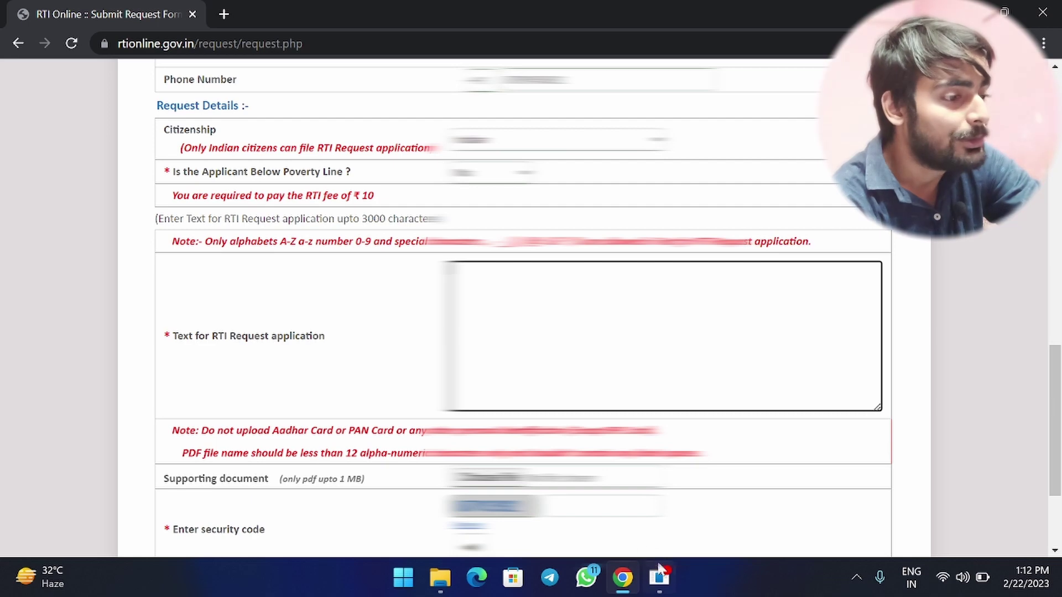
pyautogui.moveTo(661, 579)
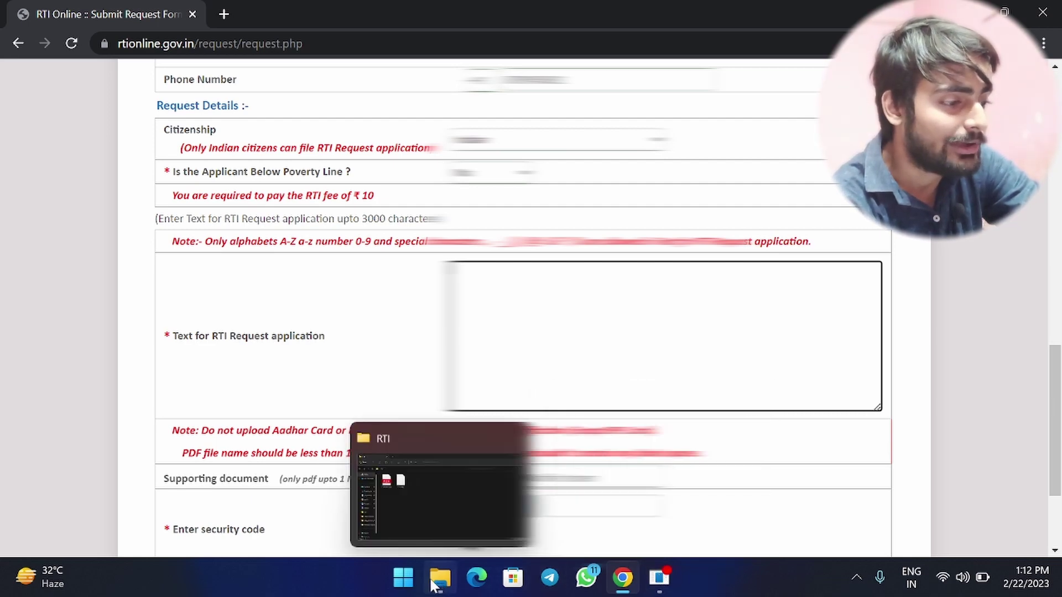
# Open the RTI draft file in Notepad, select its request text, and return to Chrome.
pyautogui.click(440, 584)
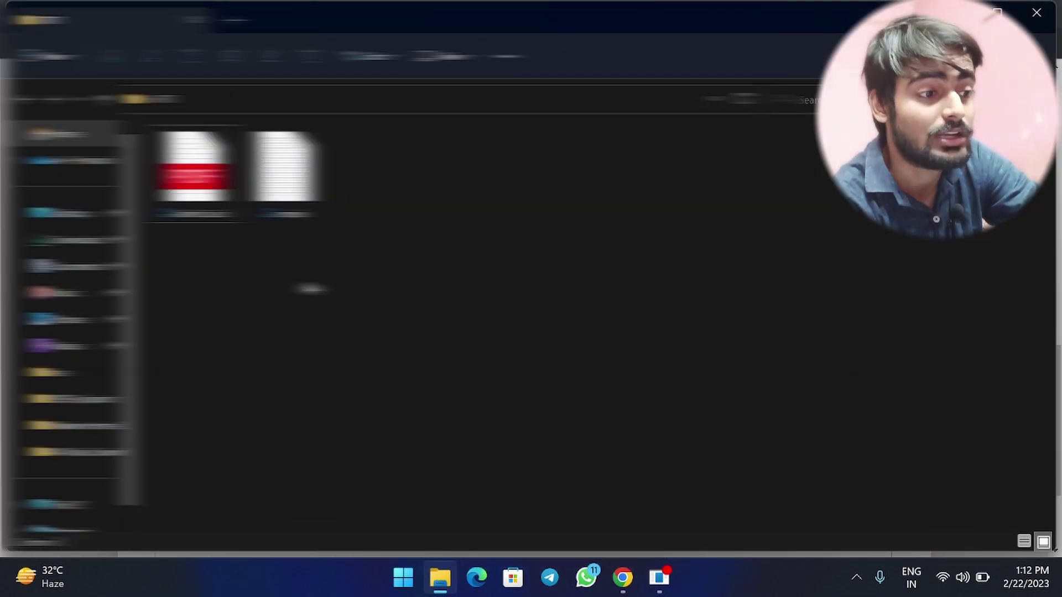
pyautogui.doubleClick(284, 166)
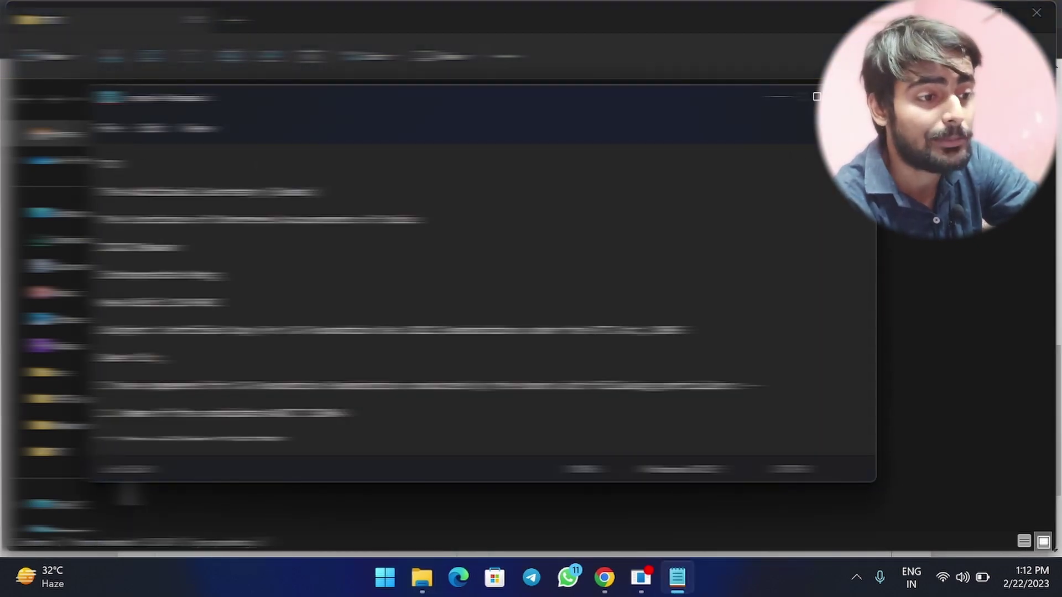
pyautogui.moveTo(100, 164); pyautogui.dragTo(863, 431)
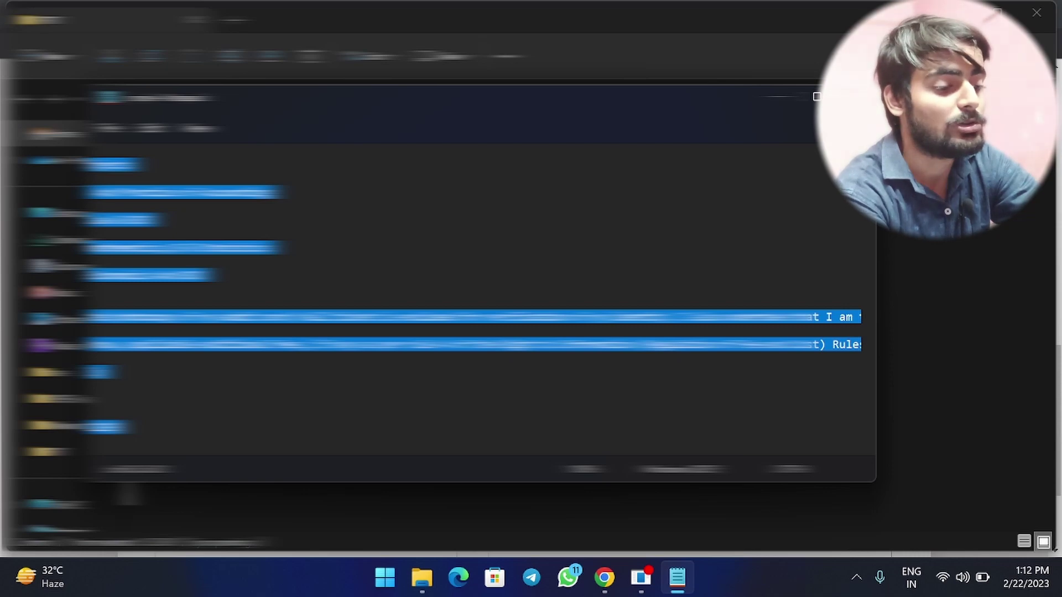
pyautogui.click(604, 578)
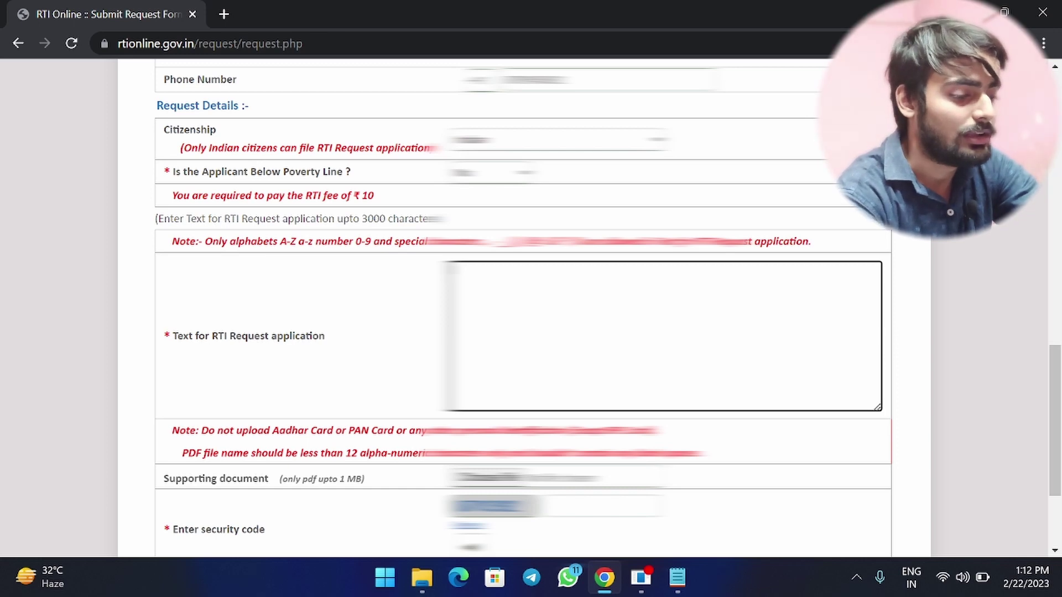
# Paste the draft into Text for RTI Request and select the phrase before 'under the RTI Act, 2005'.
pyautogui.hotkey('ctrl', 'v')
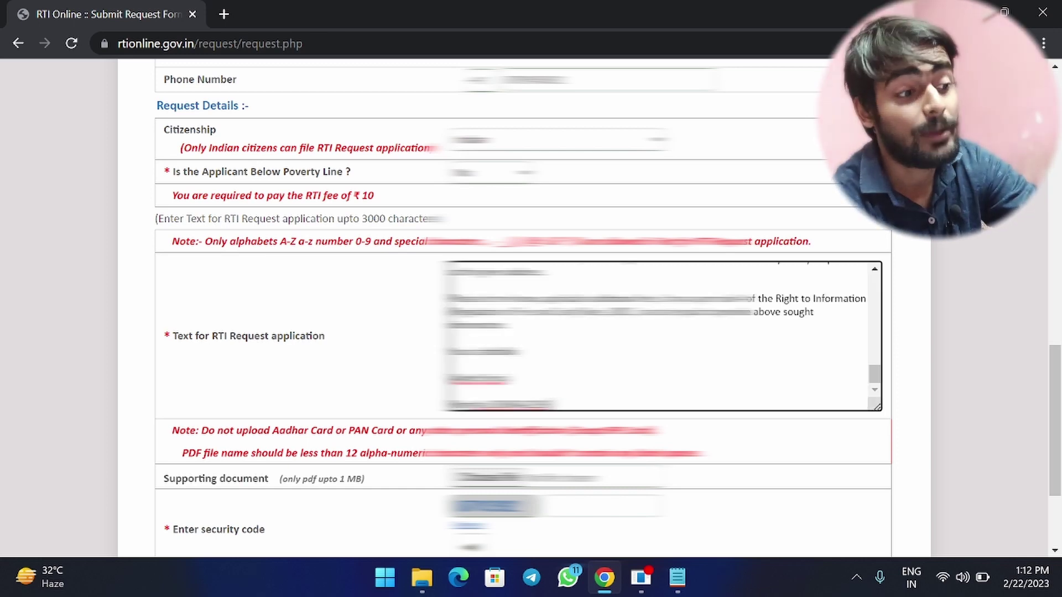
pyautogui.scroll(5, 658, 336)
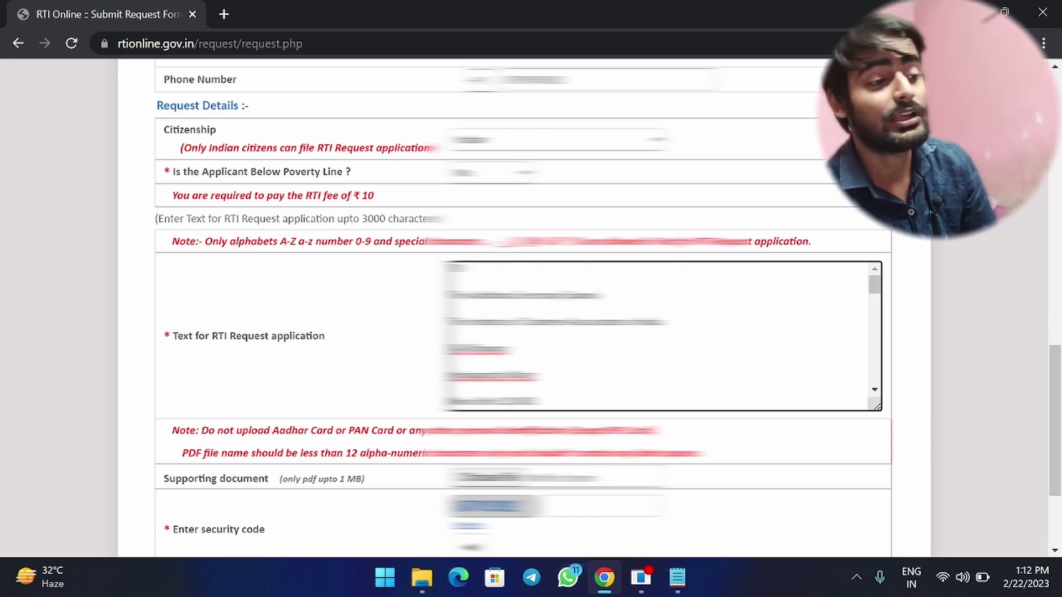
pyautogui.scroll(-2, 658, 336)
pyautogui.scroll(-2, 658, 337)
pyautogui.scroll(-1, 658, 336)
pyautogui.scroll(1, 658, 337)
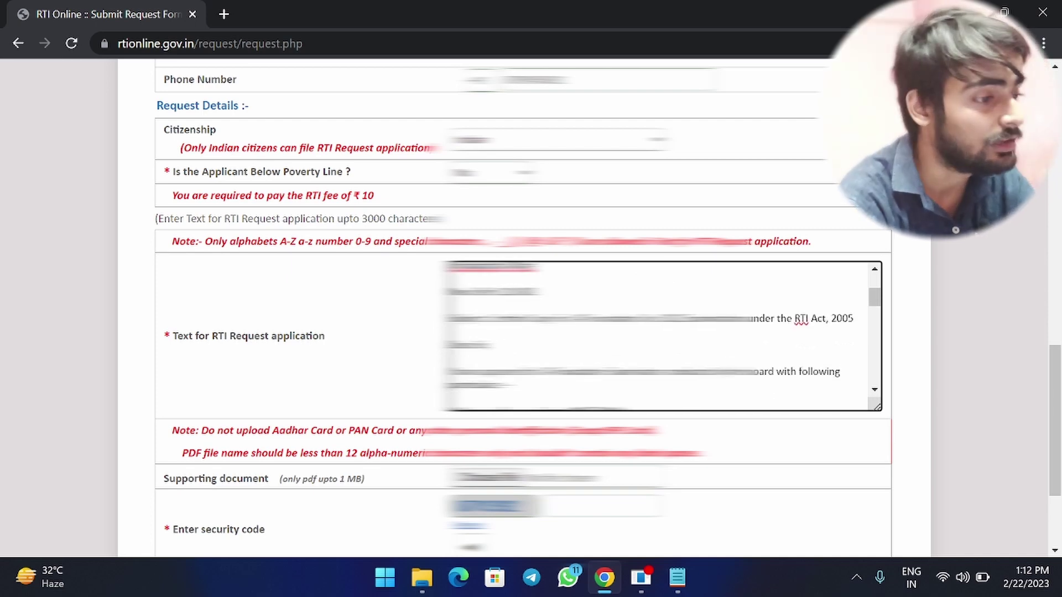
pyautogui.moveTo(479, 318); pyautogui.dragTo(753, 318)
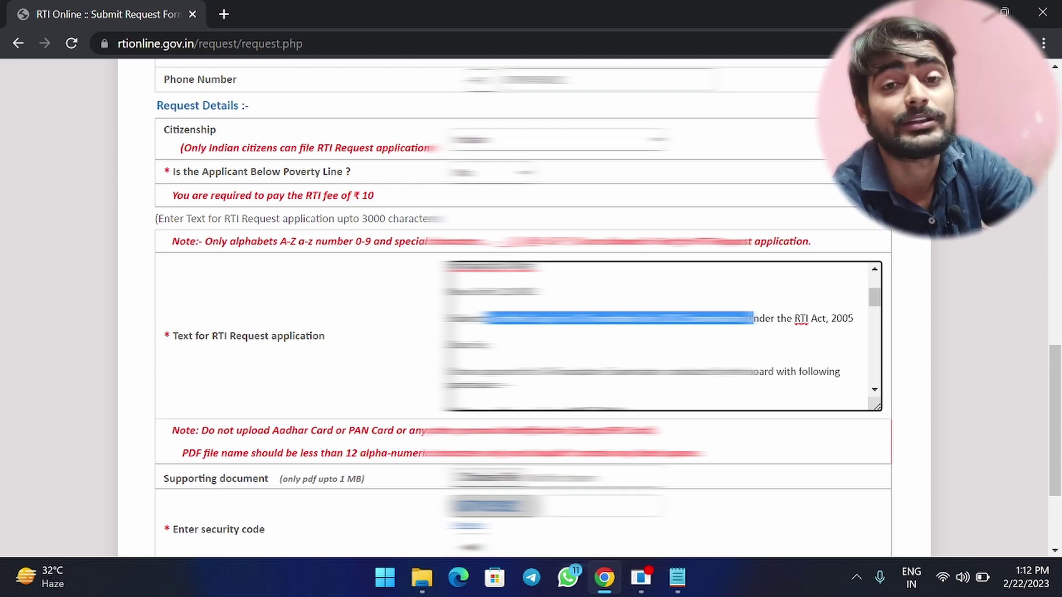
pyautogui.click(487, 344)
pyautogui.scroll(-2, 487, 344)
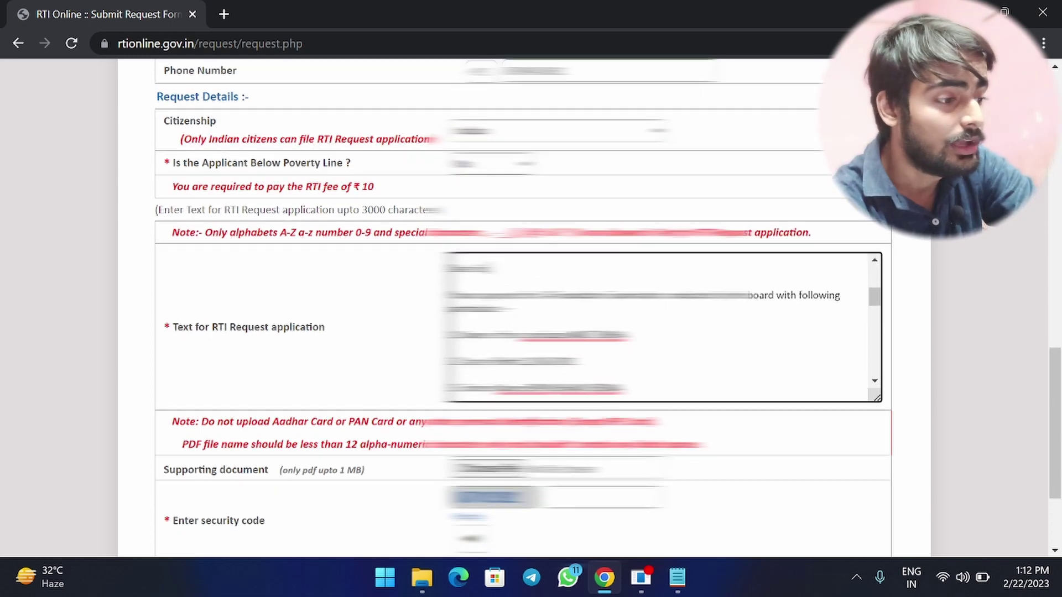
pyautogui.scroll(-2, 661, 328)
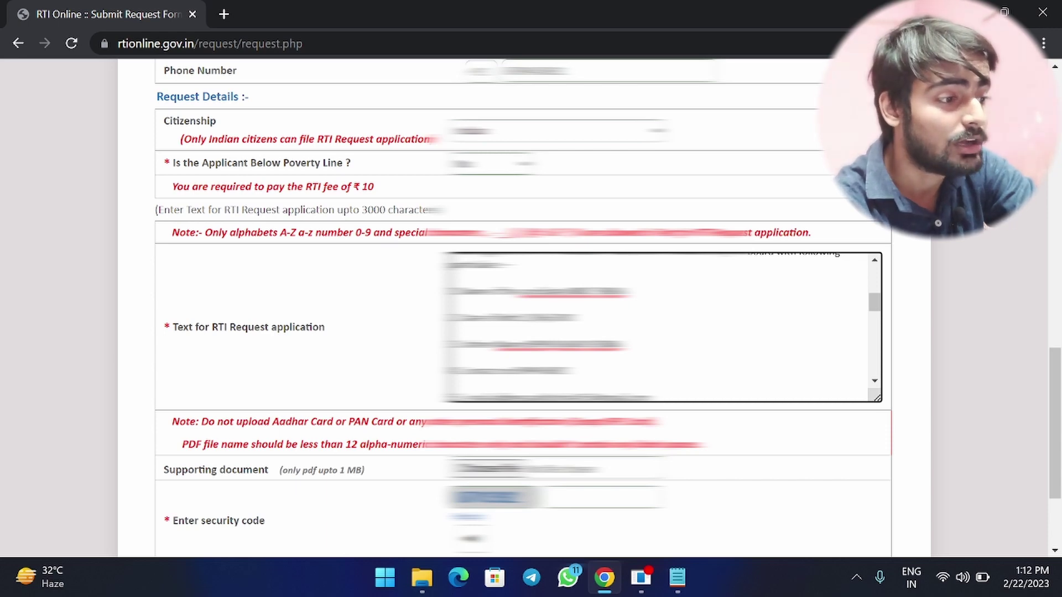
pyautogui.scroll(-1, 531, 309)
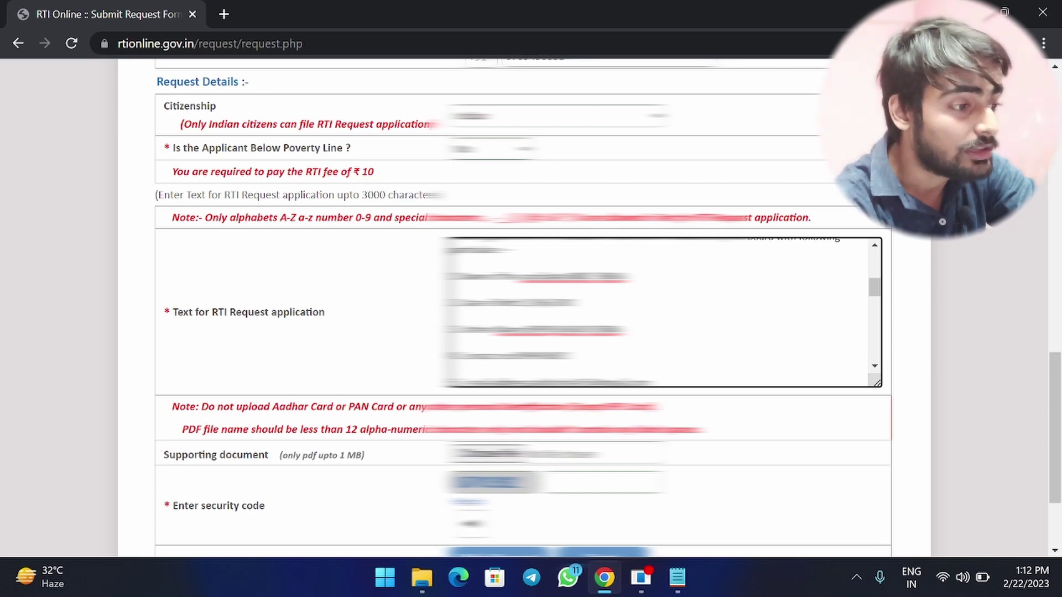
pyautogui.scroll(-1, 659, 312)
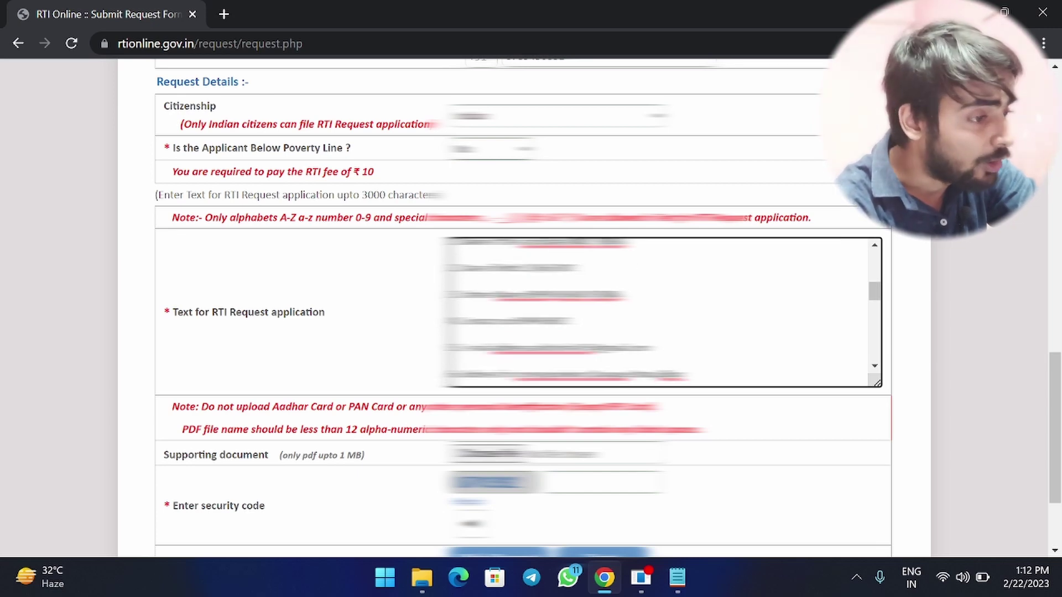
pyautogui.scroll(-1, 659, 313)
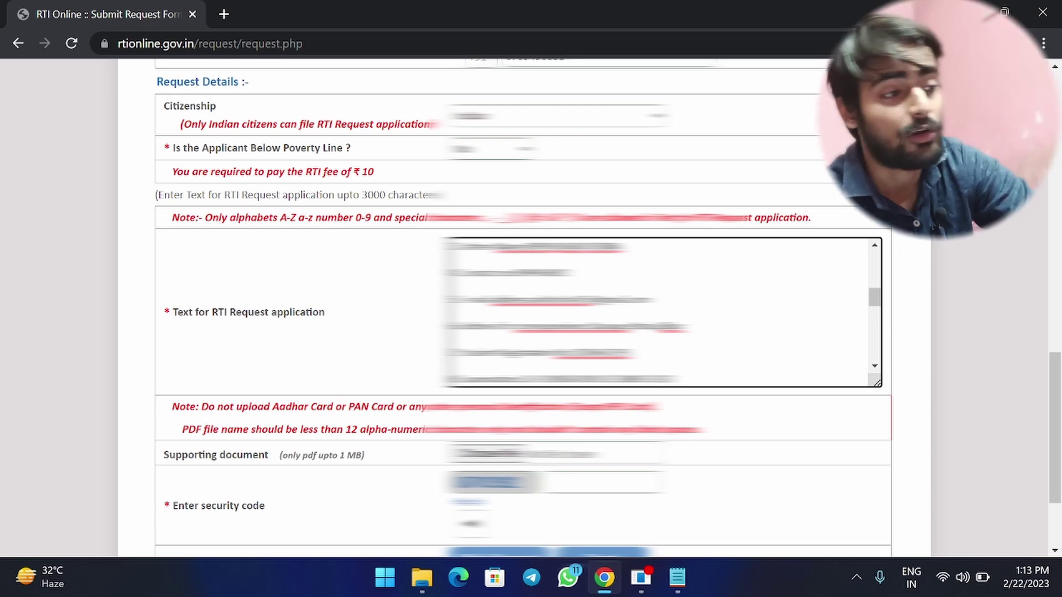
pyautogui.scroll(-1, 658, 312)
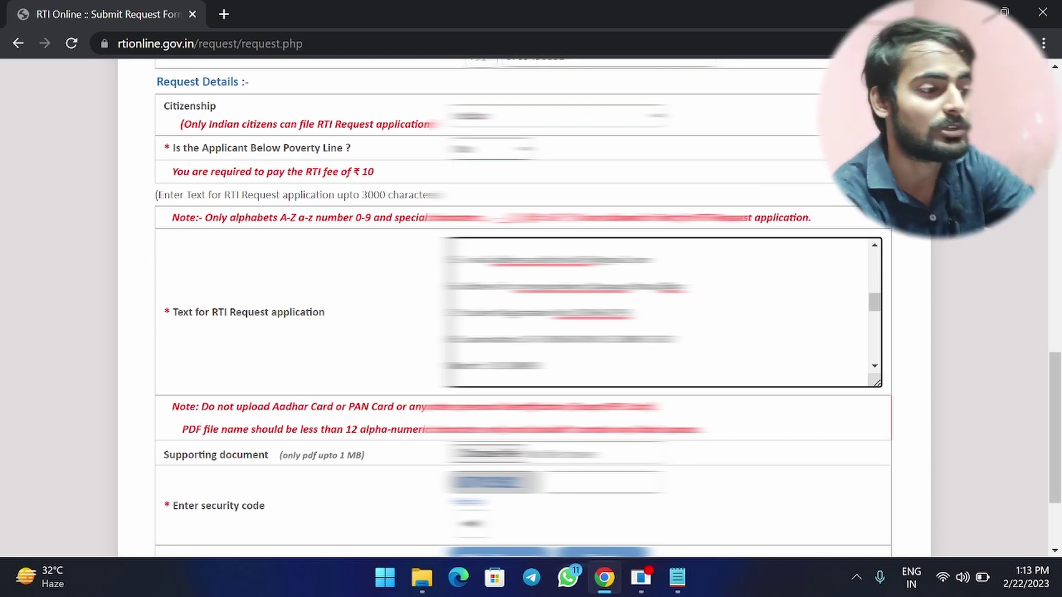
pyautogui.scroll(-3, 658, 312)
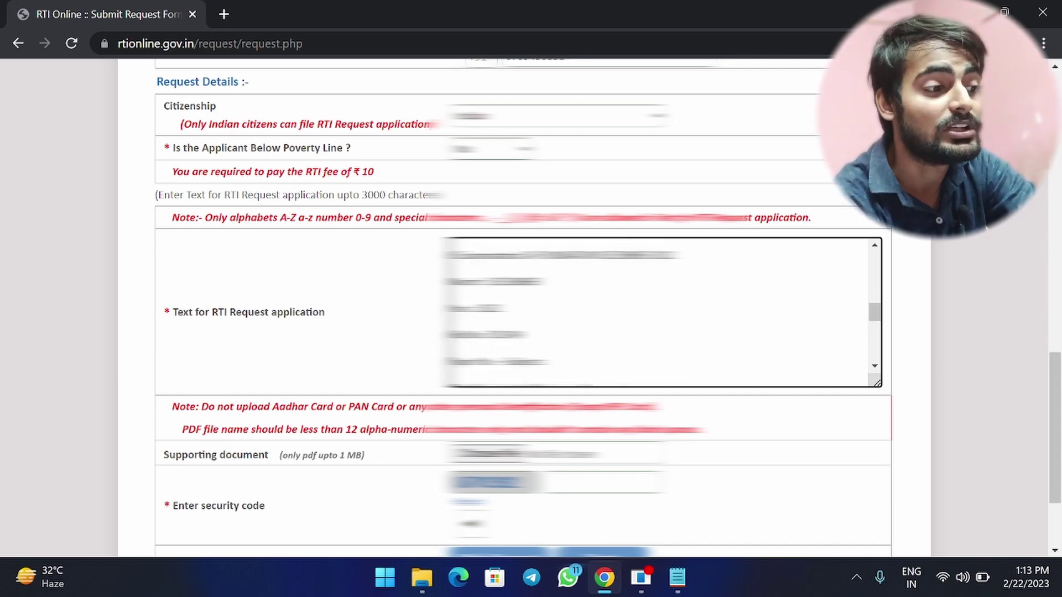
pyautogui.scroll(-5, 658, 312)
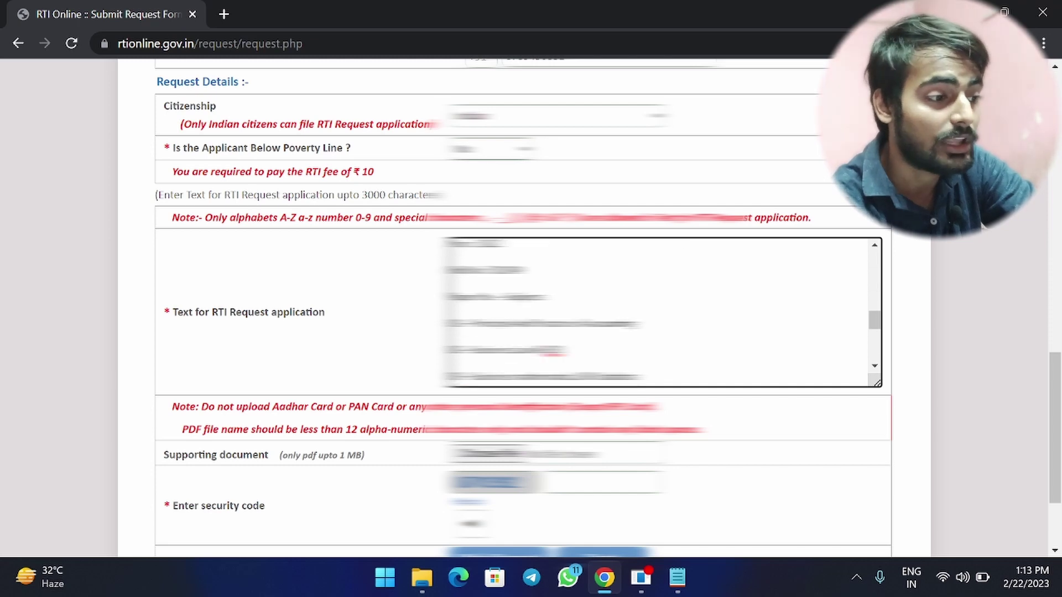